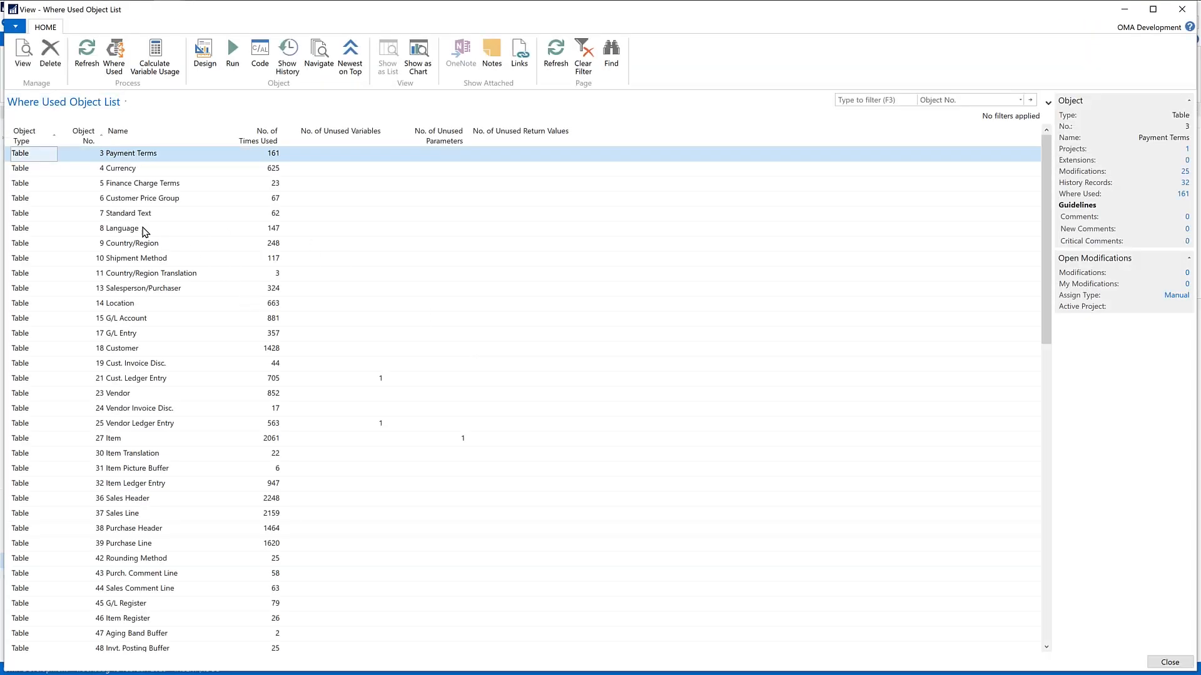
Step: Open the where-used card of the Customer table and list the option values of its Blocked field
{"action": "double_click", "coordinate": [74, 352]}
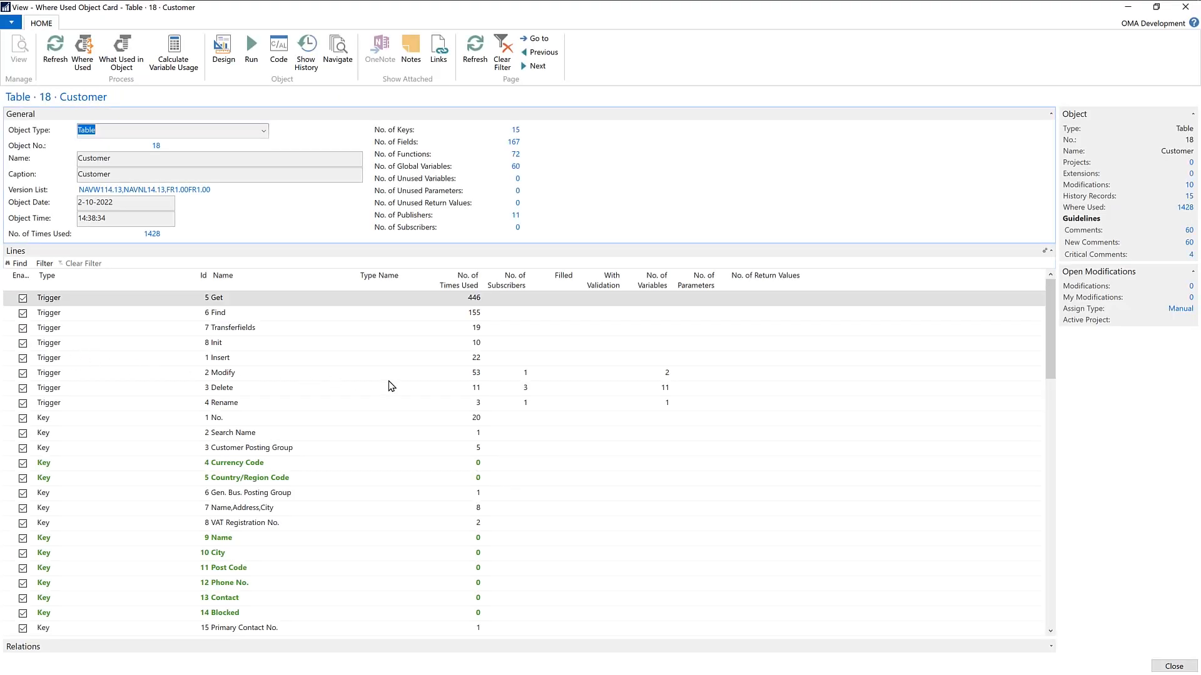
{"action": "scroll", "coordinate": [389, 385], "scroll_direction": "down", "scroll_amount": 5}
{"action": "scroll", "coordinate": [389, 386], "scroll_direction": "down", "scroll_amount": 6}
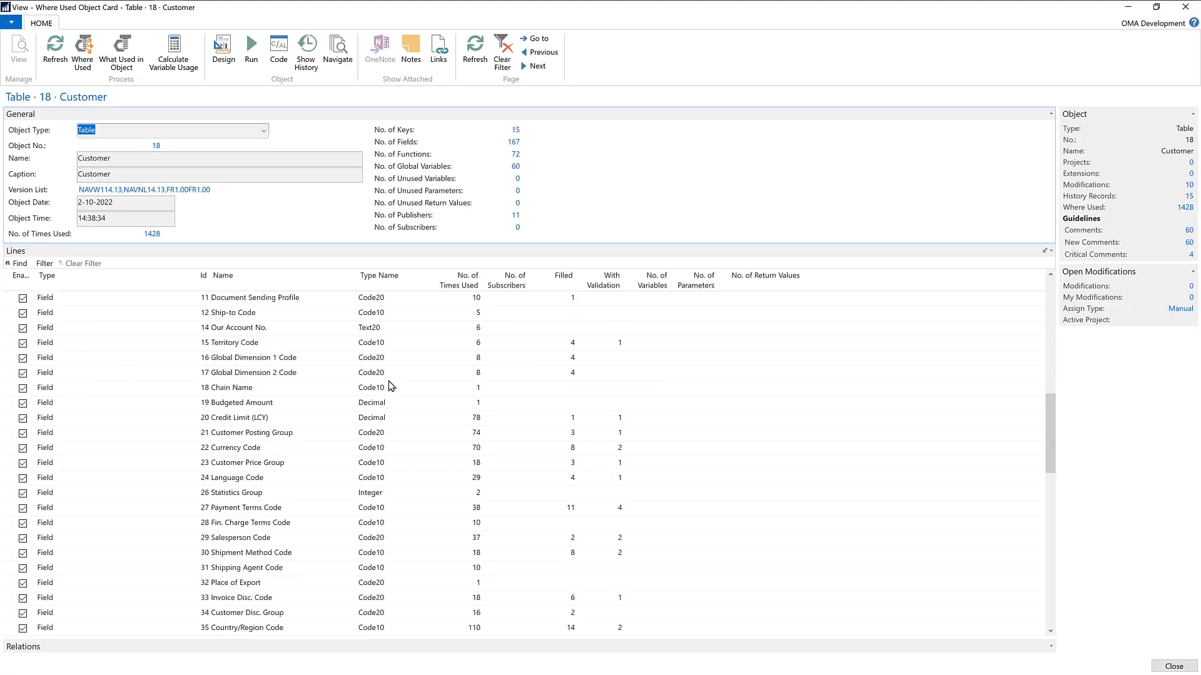
{"action": "scroll", "coordinate": [389, 385], "scroll_direction": "down", "scroll_amount": 3}
{"action": "scroll", "coordinate": [389, 386], "scroll_direction": "down", "scroll_amount": 1}
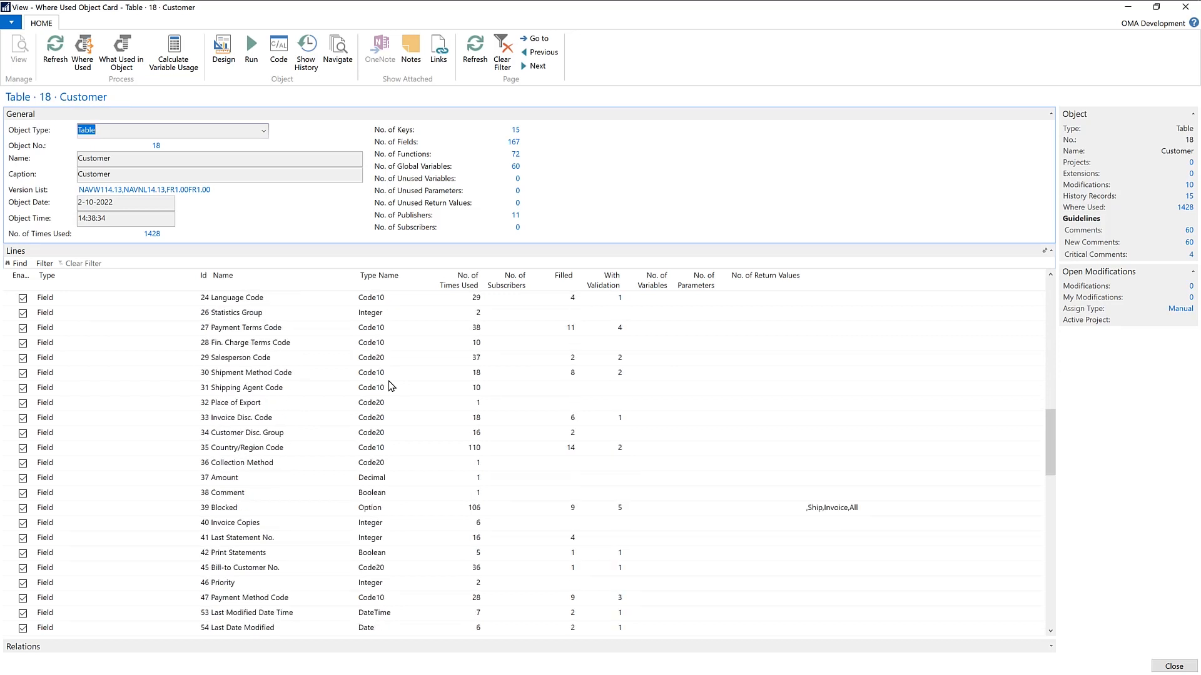
{"action": "scroll", "coordinate": [389, 385], "scroll_direction": "down", "scroll_amount": 3}
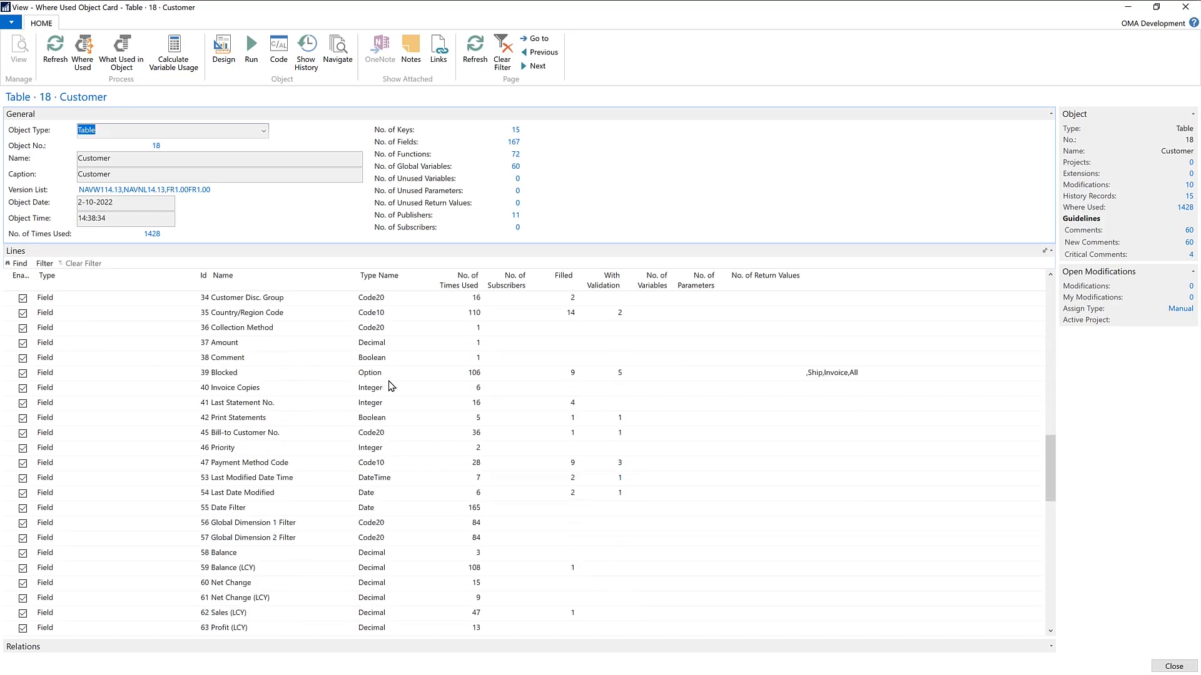
{"action": "left_click", "coordinate": [202, 375]}
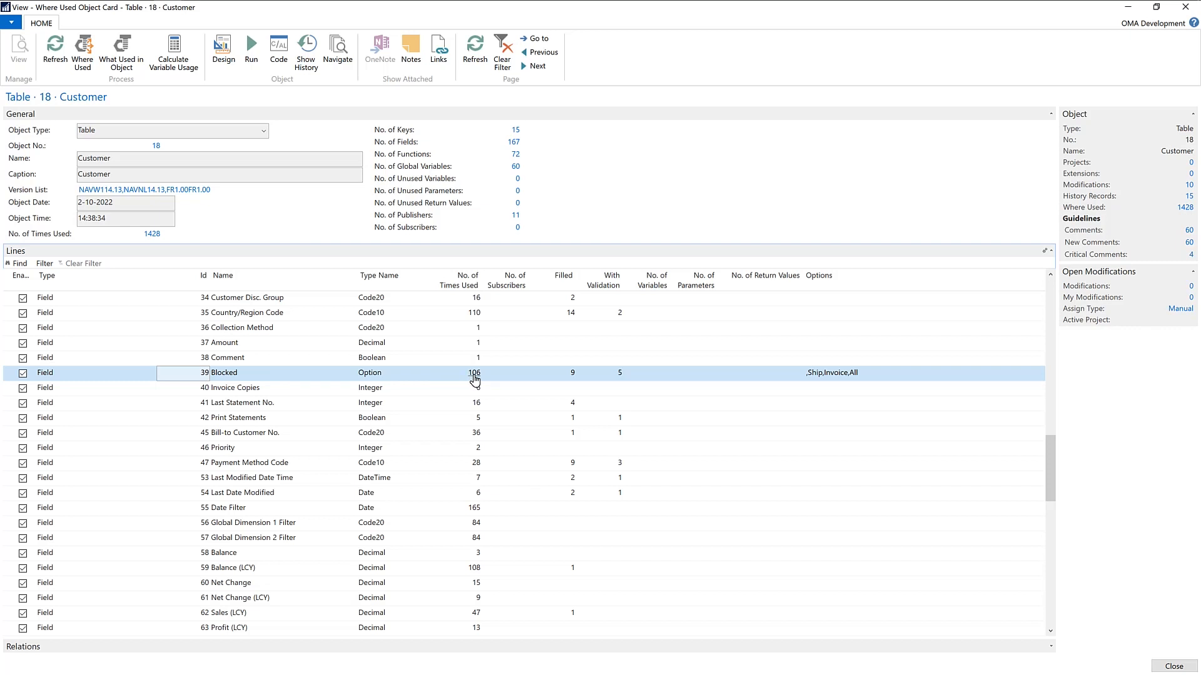
{"action": "left_click", "coordinate": [848, 373]}
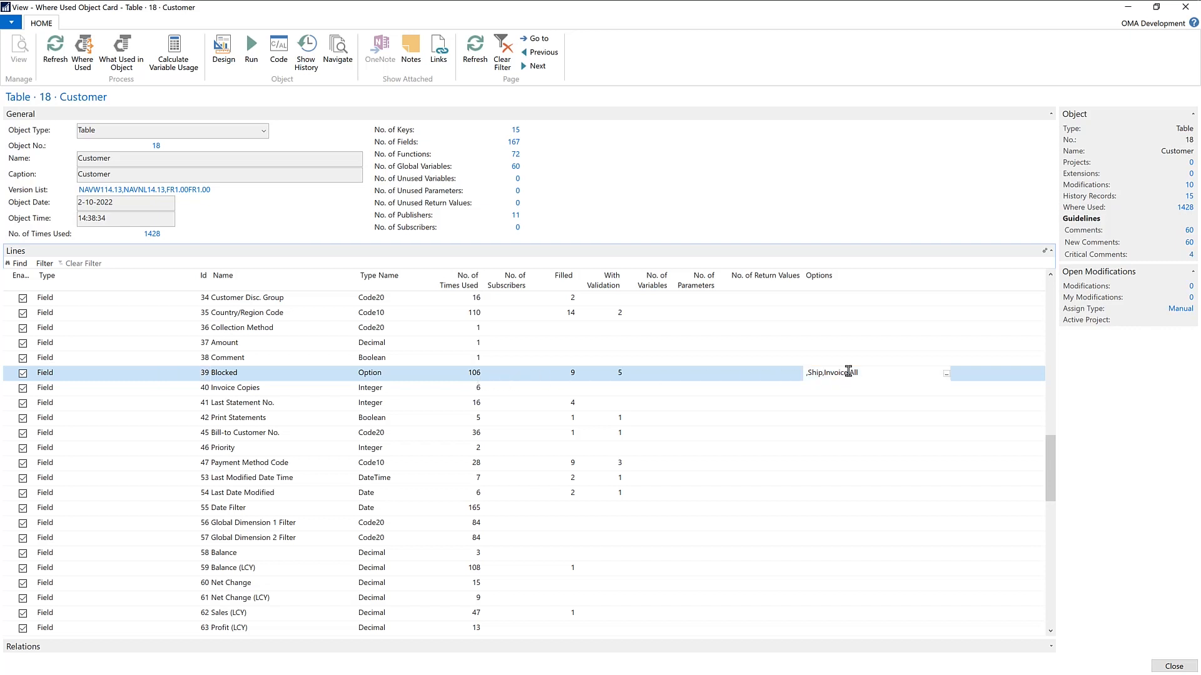
{"action": "left_click", "coordinate": [946, 376]}
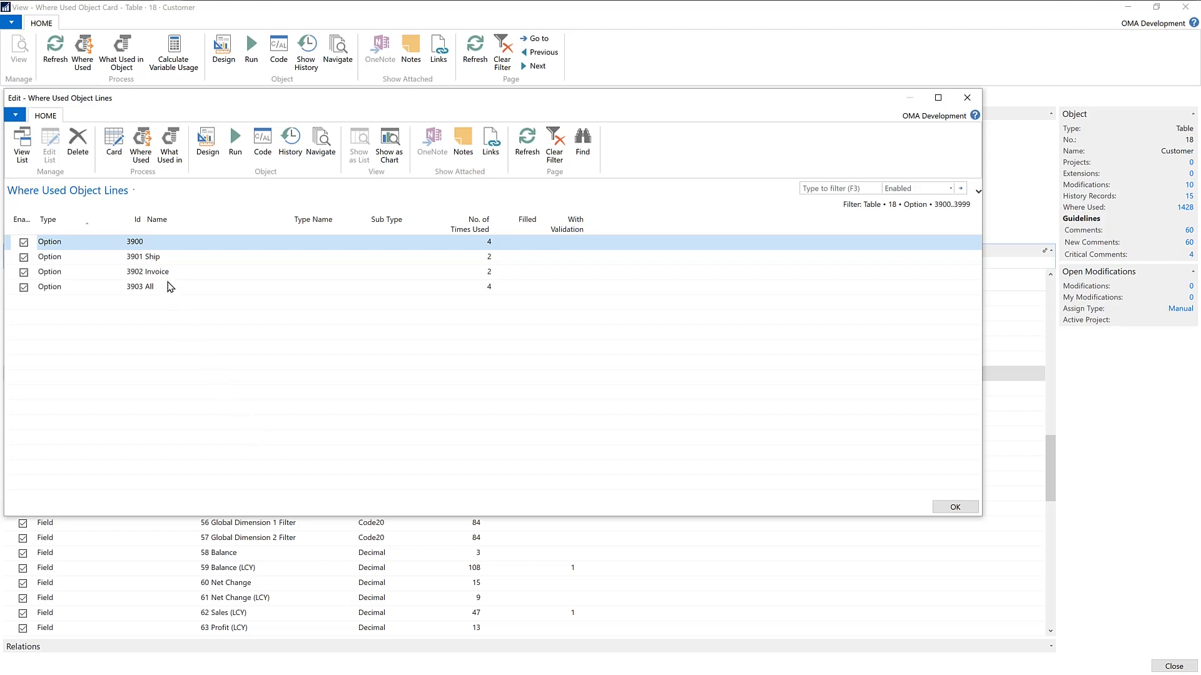
Step: Look up where the Ship option of the Blocked field is used, and return to the where-used object list
{"action": "left_click", "coordinate": [155, 261]}
{"action": "left_click", "coordinate": [158, 269]}
{"action": "left_click", "coordinate": [164, 283]}
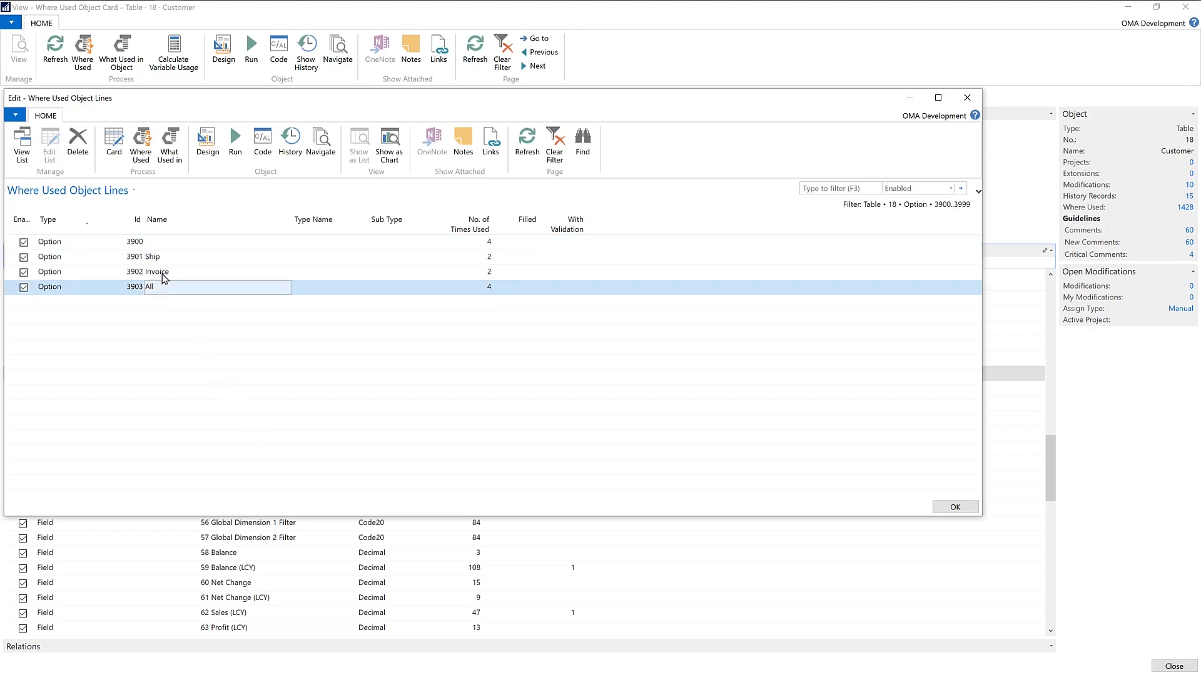
{"action": "left_click", "coordinate": [163, 275]}
{"action": "left_click", "coordinate": [160, 260]}
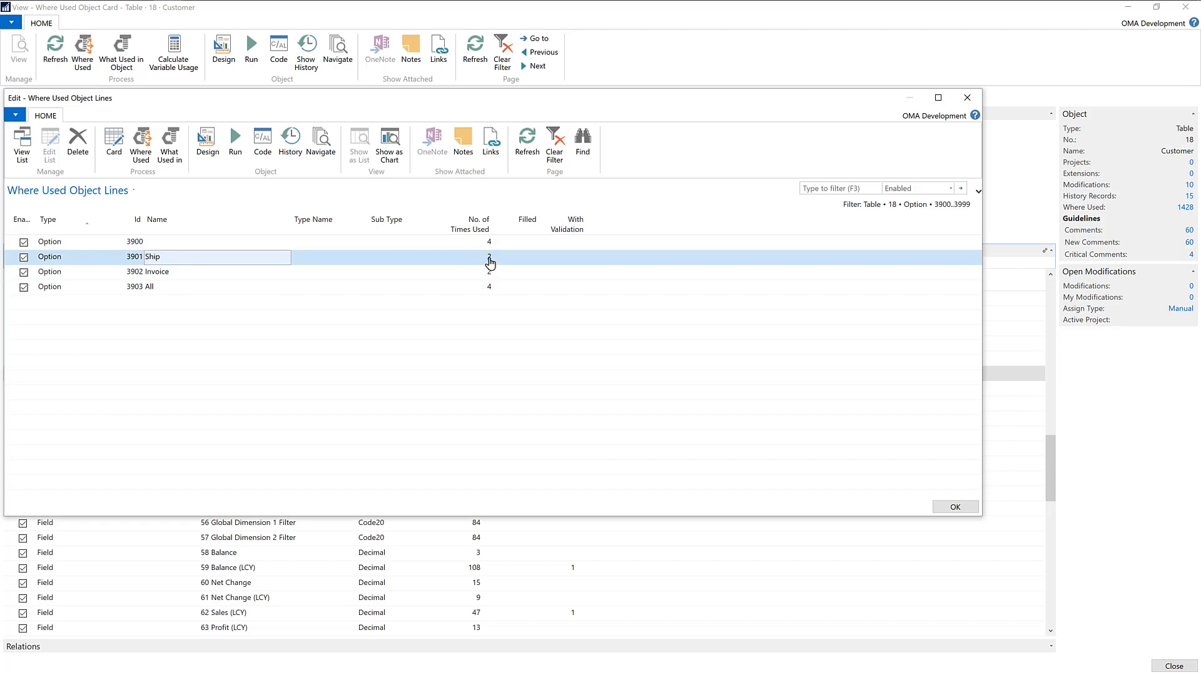
{"action": "left_click", "coordinate": [489, 259]}
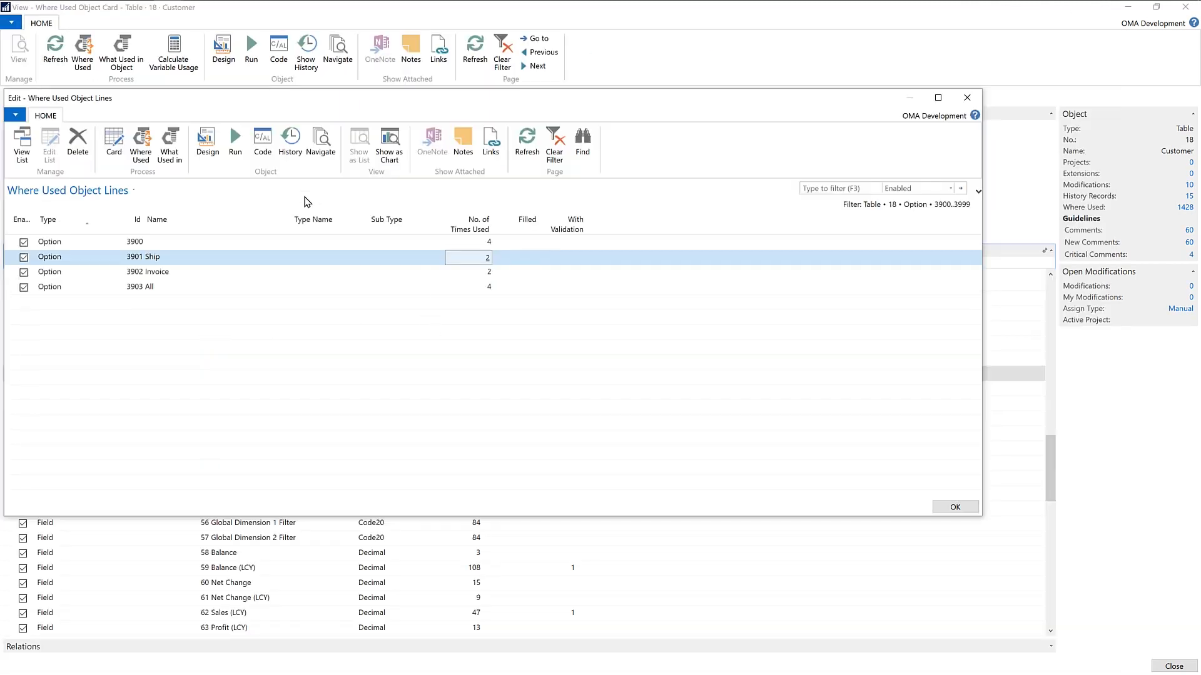
{"action": "key", "text": "Escape"}
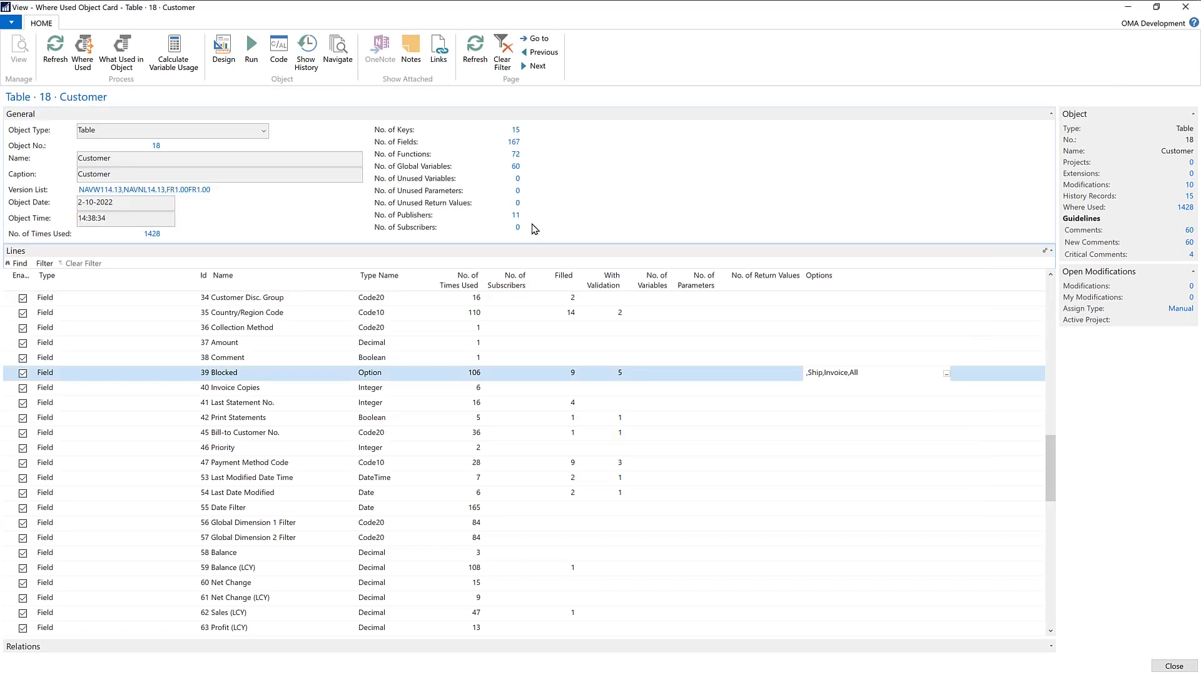
{"action": "key", "text": "Escape"}
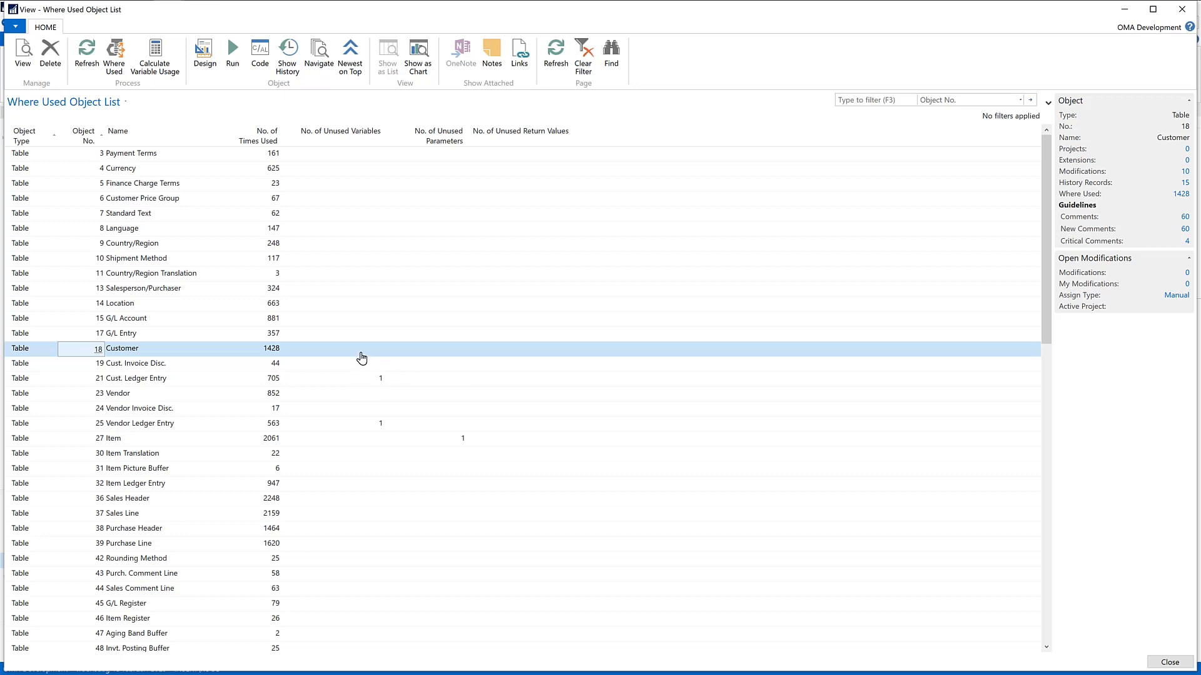
Step: Open the Payment Terms table card and show where its GetDescriptionInCurrentLanguage function is used
{"action": "double_click", "coordinate": [73, 156]}
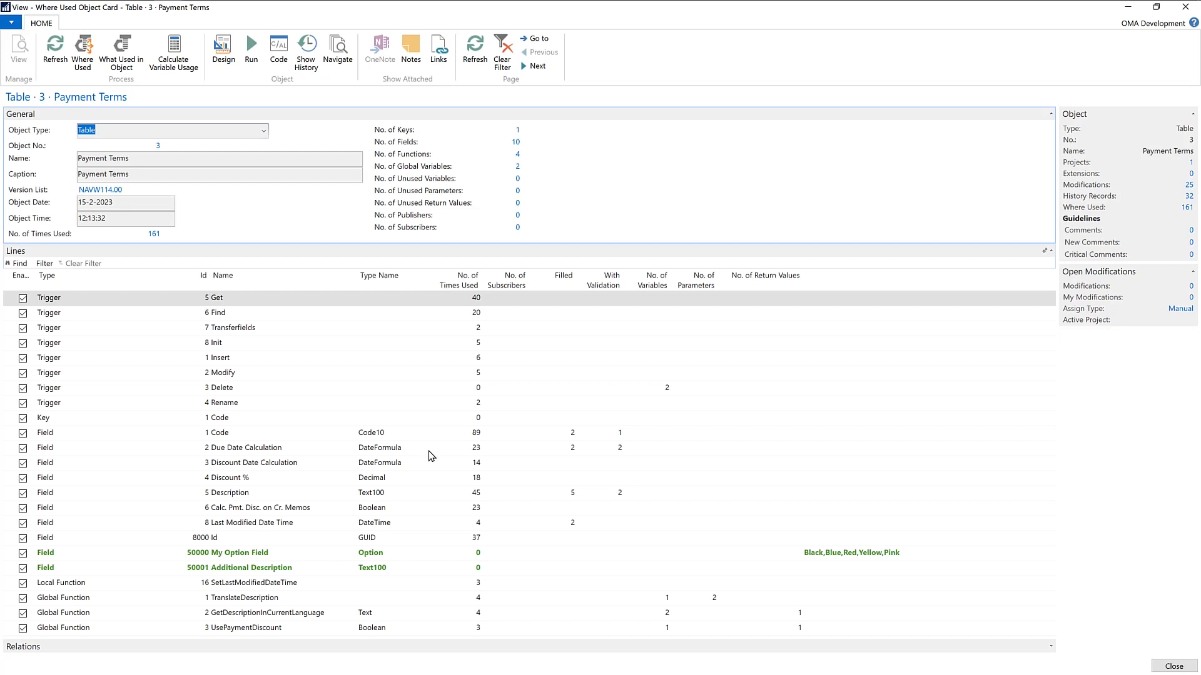
{"action": "left_click", "coordinate": [222, 613]}
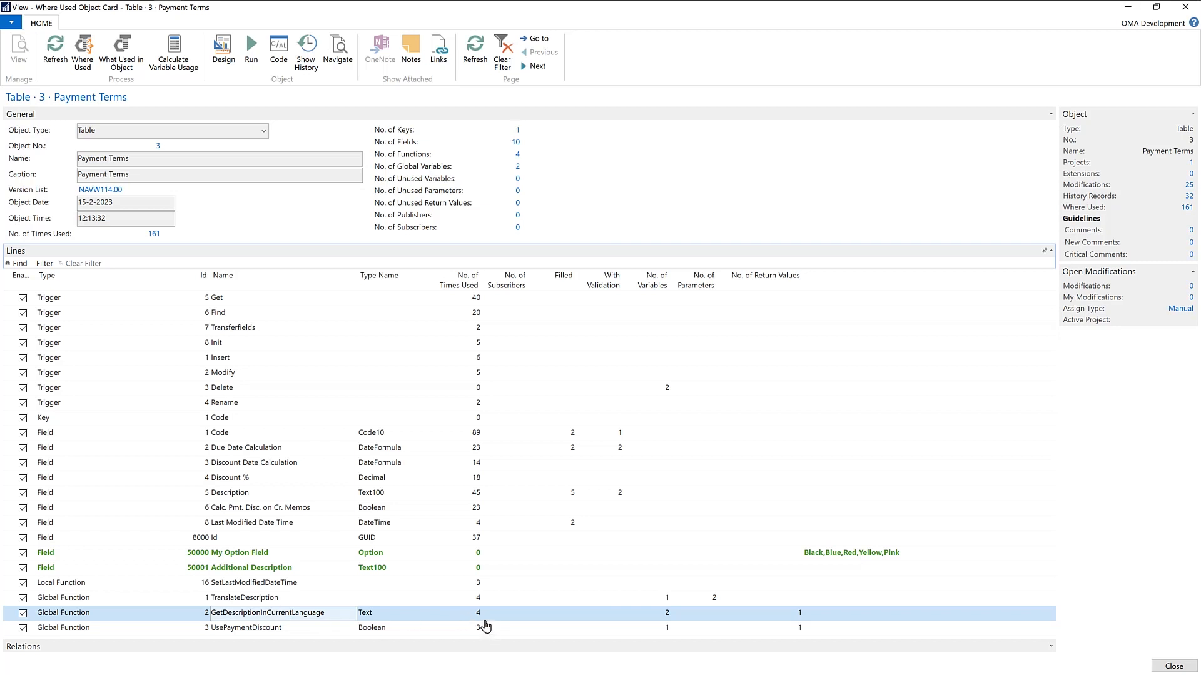
{"action": "left_click", "coordinate": [480, 615]}
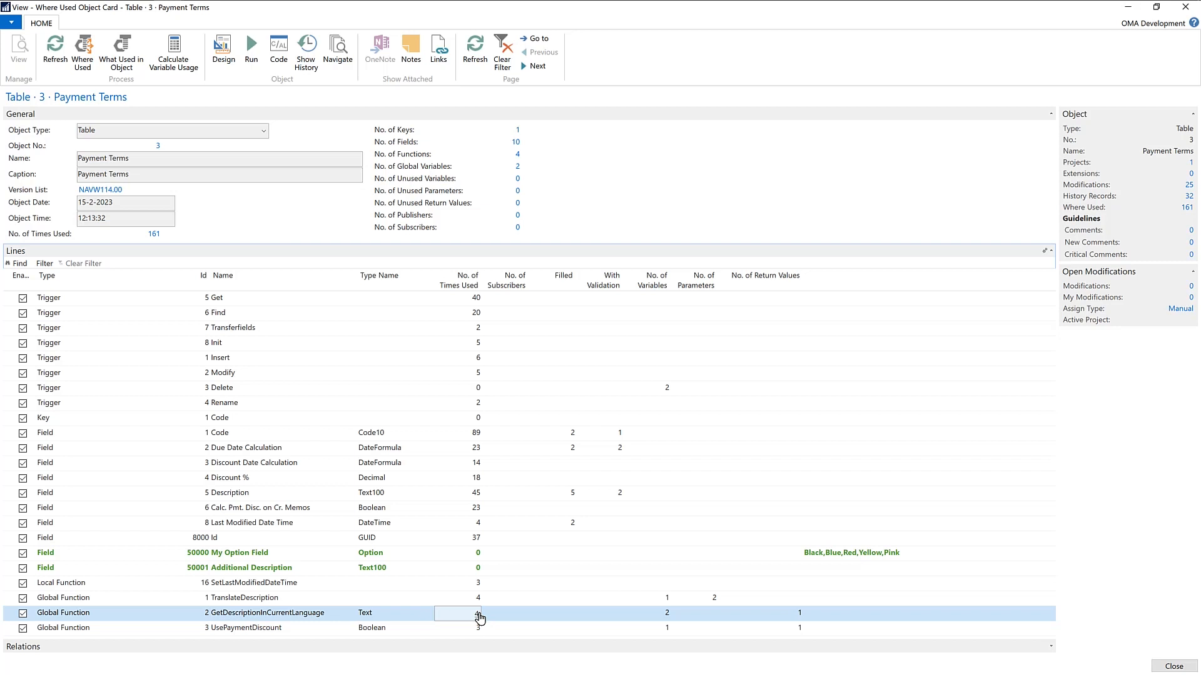
{"action": "left_click", "coordinate": [478, 615]}
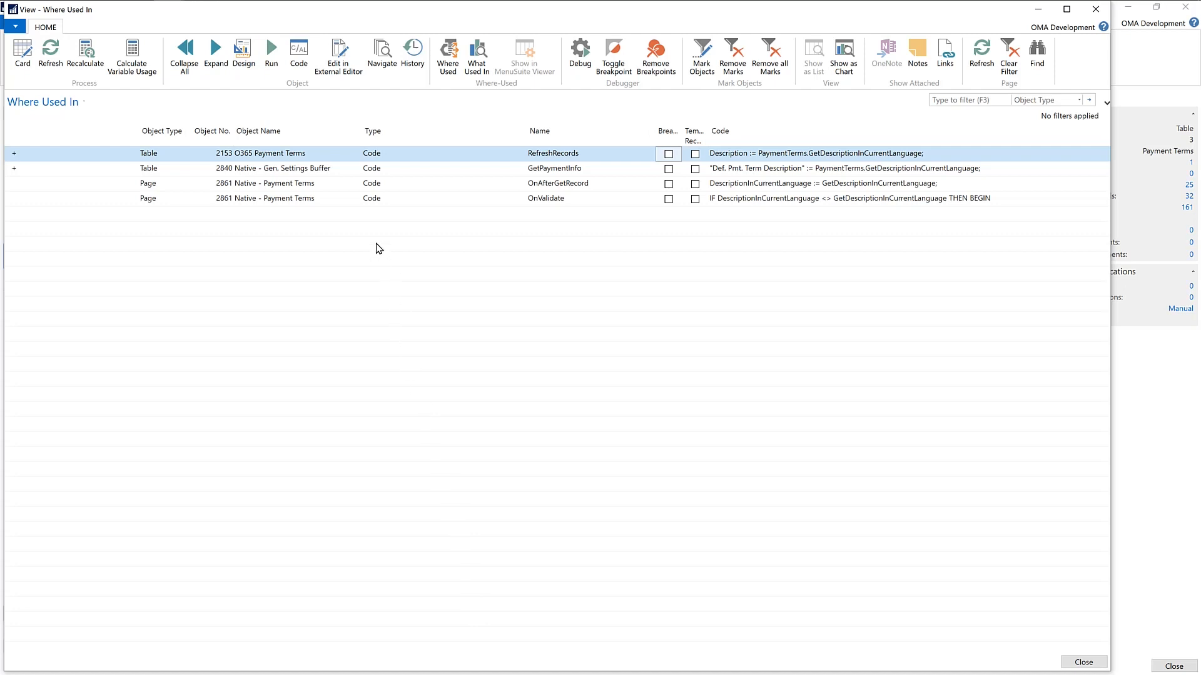
Step: Expand the GetPaymentInfo usage of Native - Gen. Settings Buffer and the LoadRecord line beneath it
{"action": "left_click", "coordinate": [13, 170]}
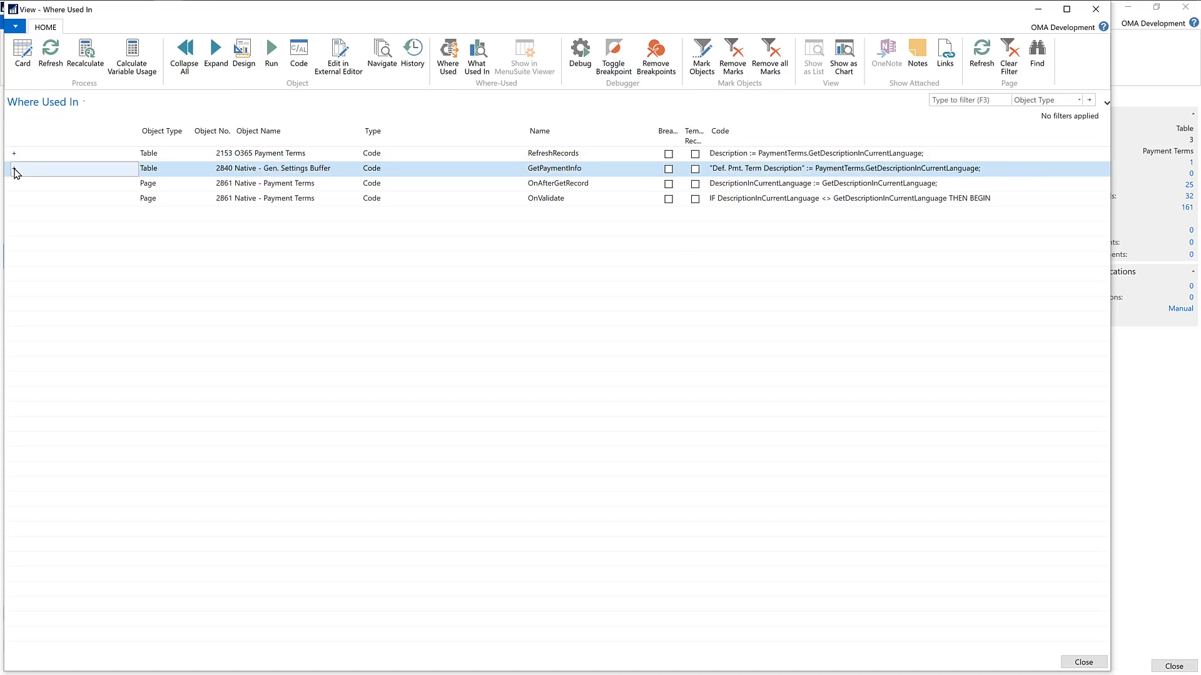
{"action": "left_click", "coordinate": [213, 60]}
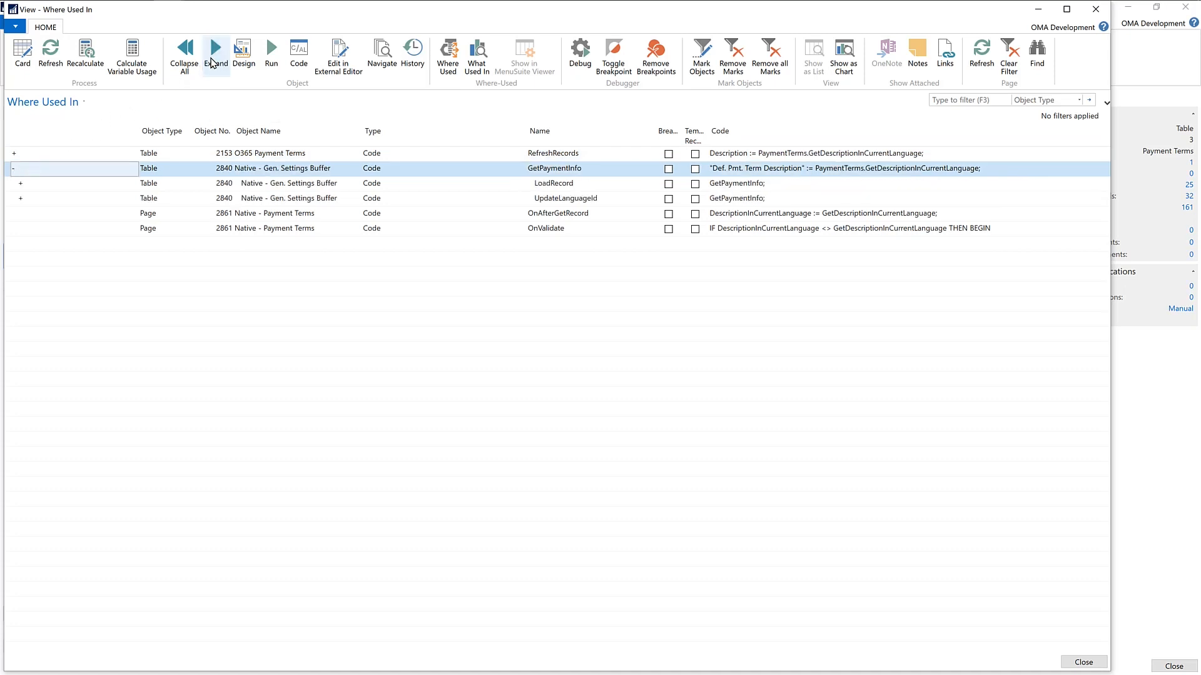
{"action": "left_click", "coordinate": [21, 184]}
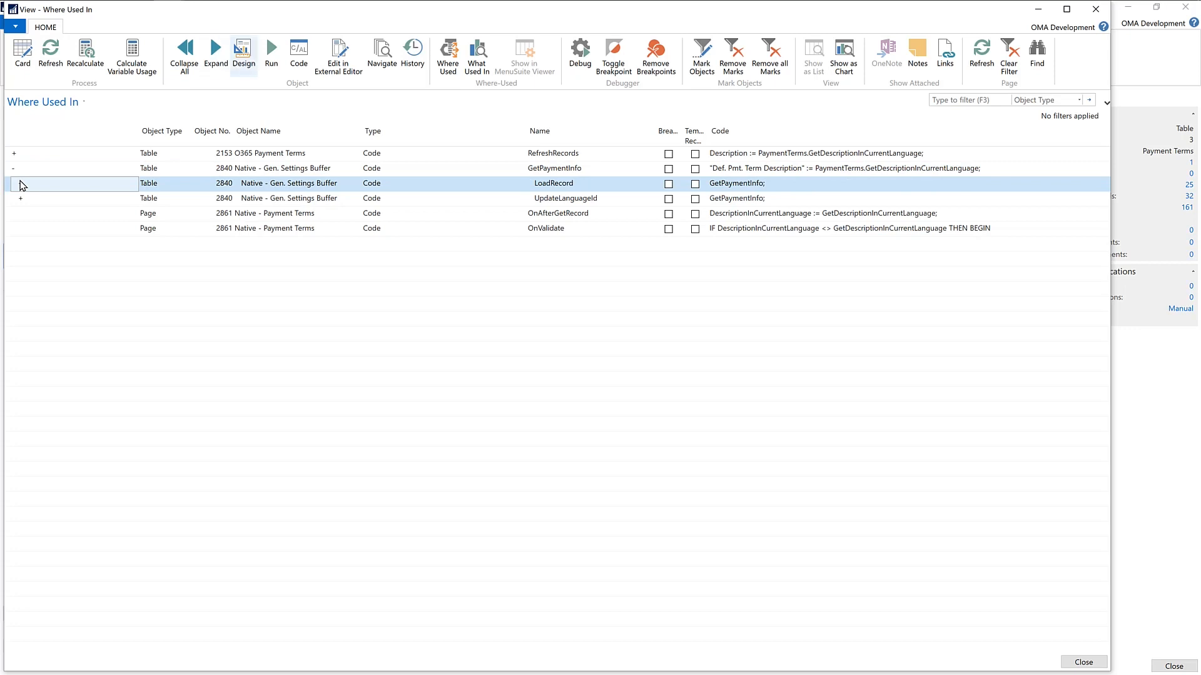
{"action": "left_click", "coordinate": [216, 56]}
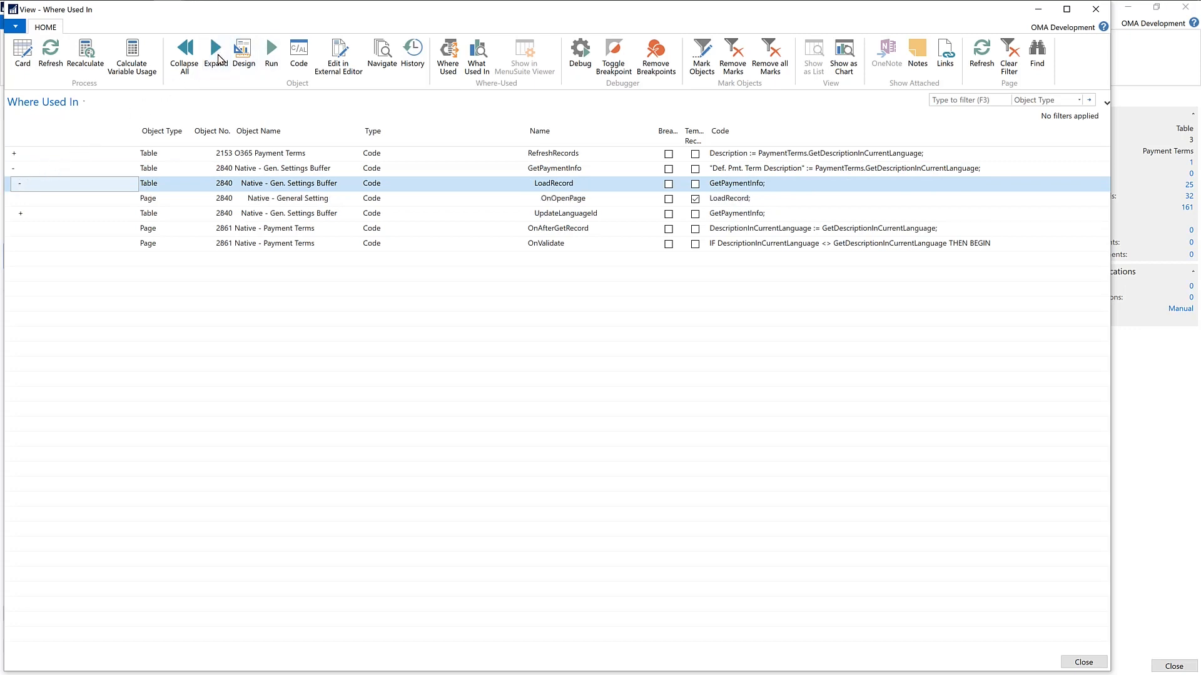
Step: Trace the call chain through GetPaymentInfo, LoadRecord and OnOpenPage, and close the where-used windows to return to Analyzing Tools
{"action": "left_click", "coordinate": [546, 171]}
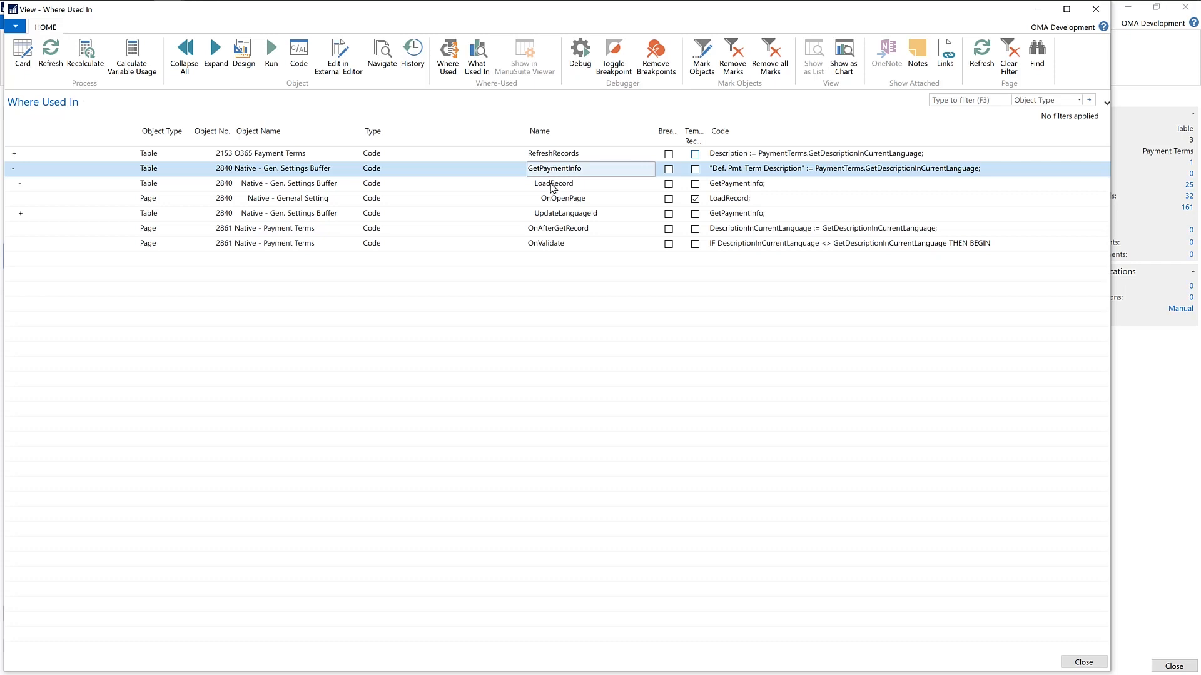
{"action": "left_click", "coordinate": [564, 191]}
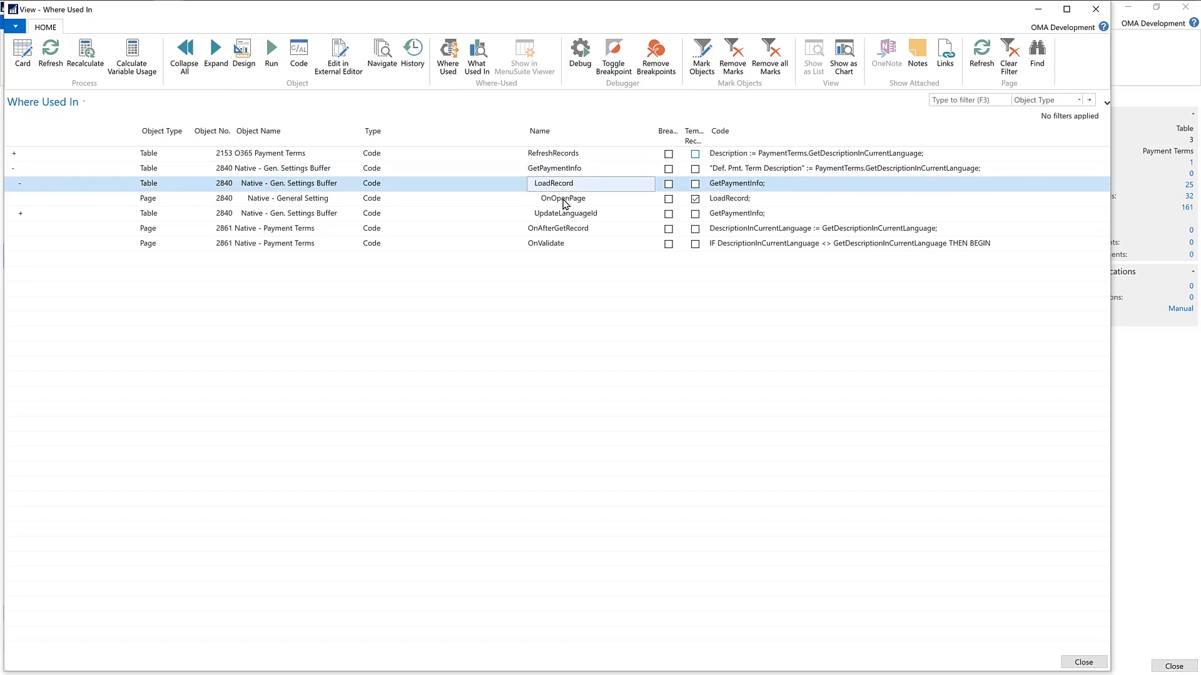
{"action": "left_click", "coordinate": [564, 199]}
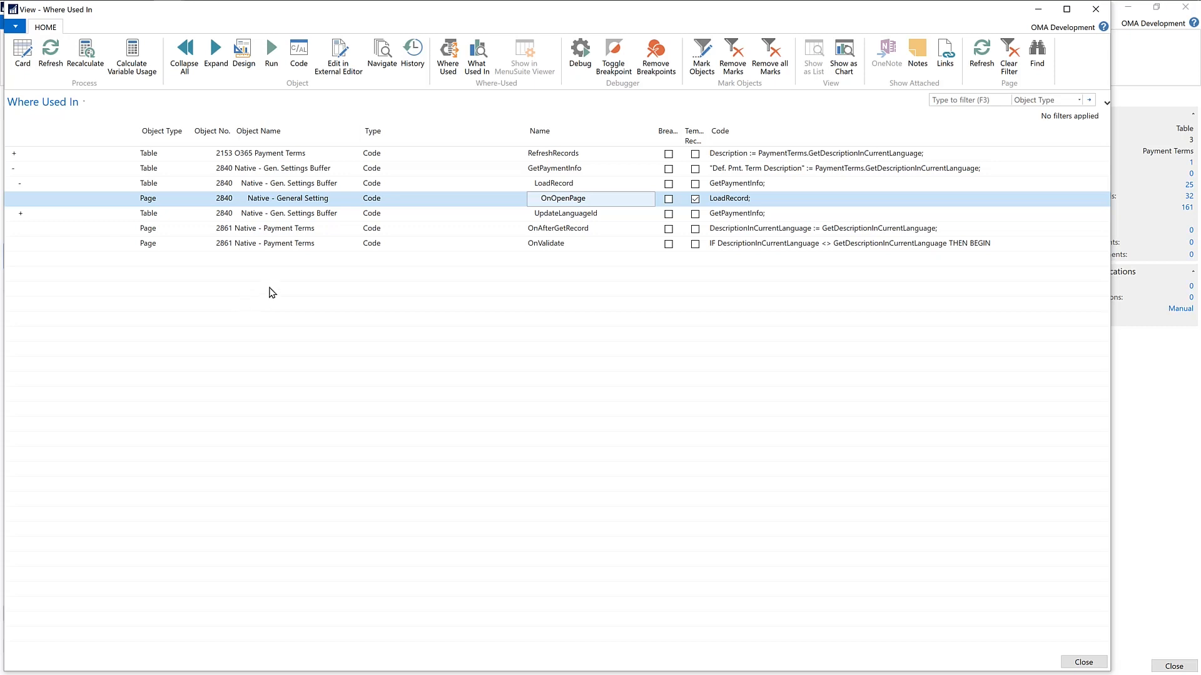
{"action": "key", "text": "Escape"}
{"action": "key", "text": "Escape"}
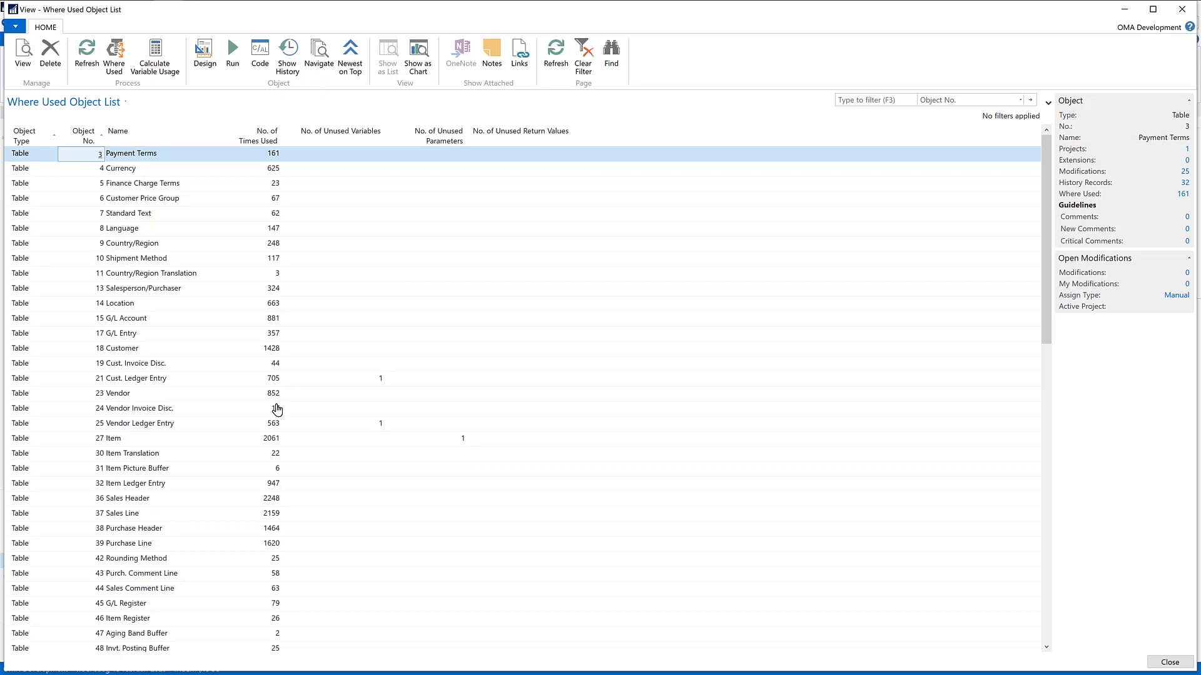
{"action": "key", "text": "Escape"}
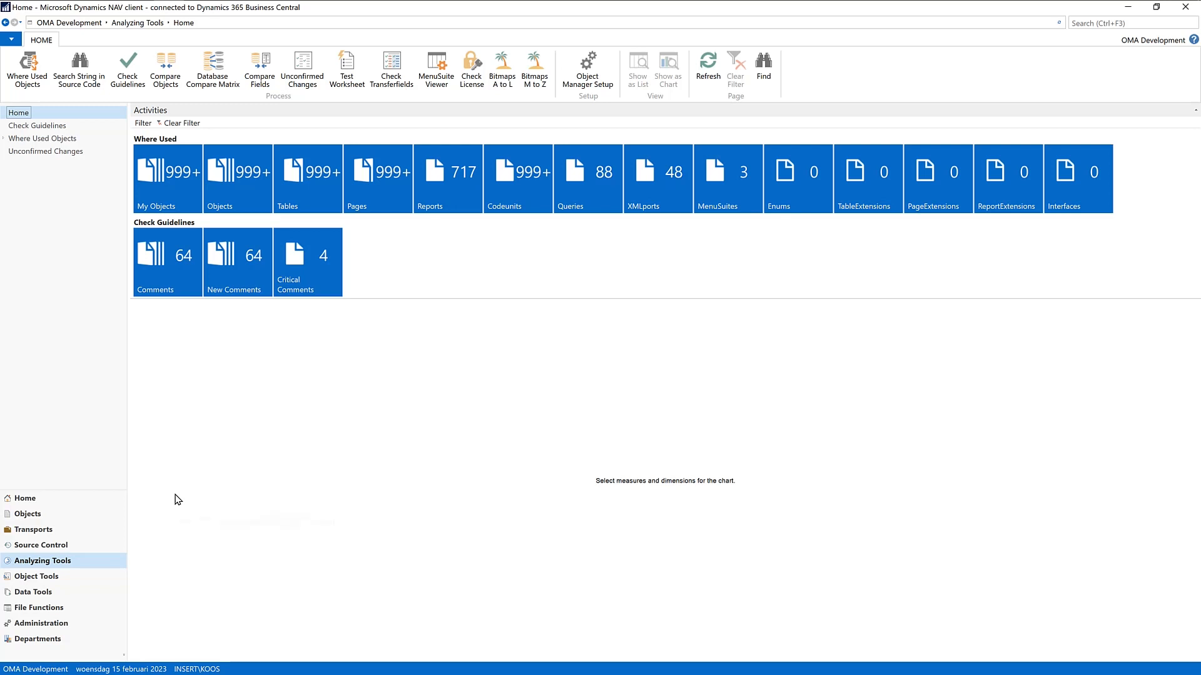
Step: Open the DATAMODEL project card from Transports to view its available actions, and return to the project list
{"action": "left_click", "coordinate": [45, 529]}
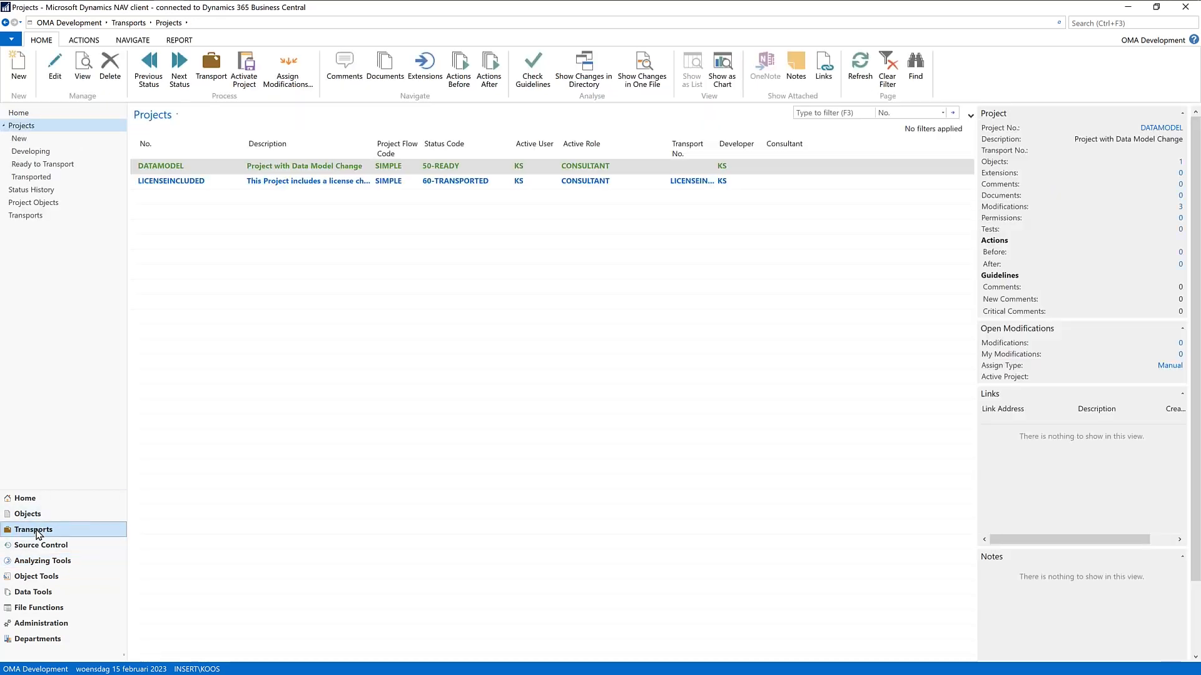
{"action": "double_click", "coordinate": [164, 169]}
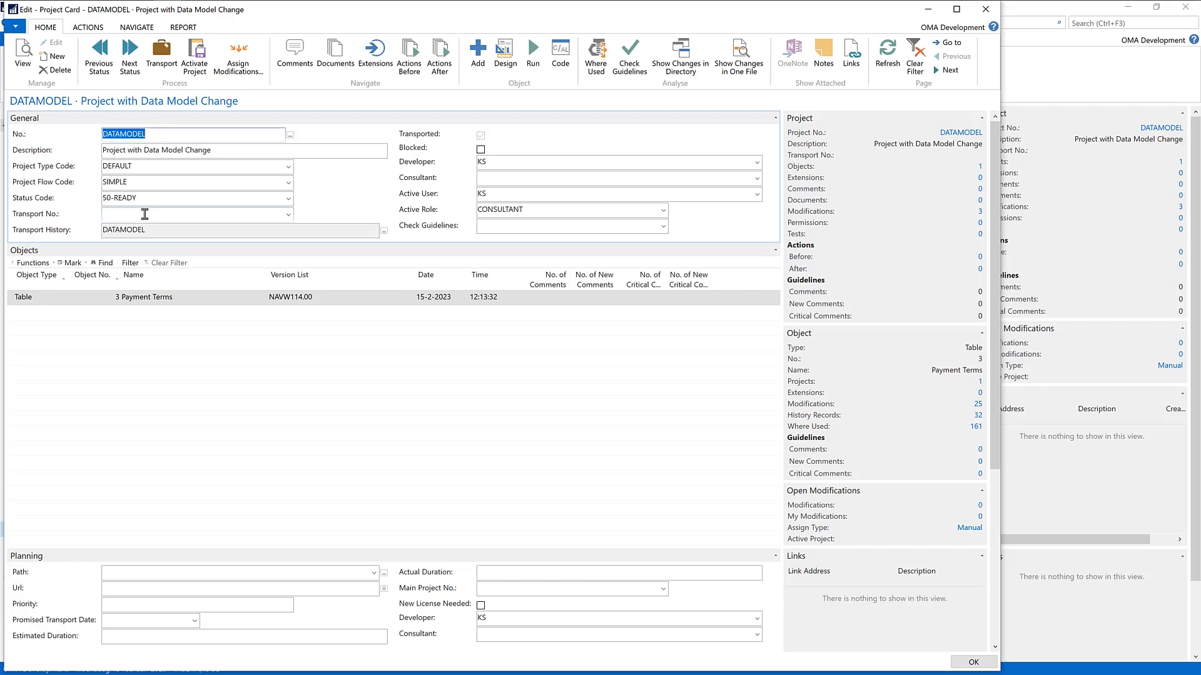
{"action": "left_click", "coordinate": [92, 30]}
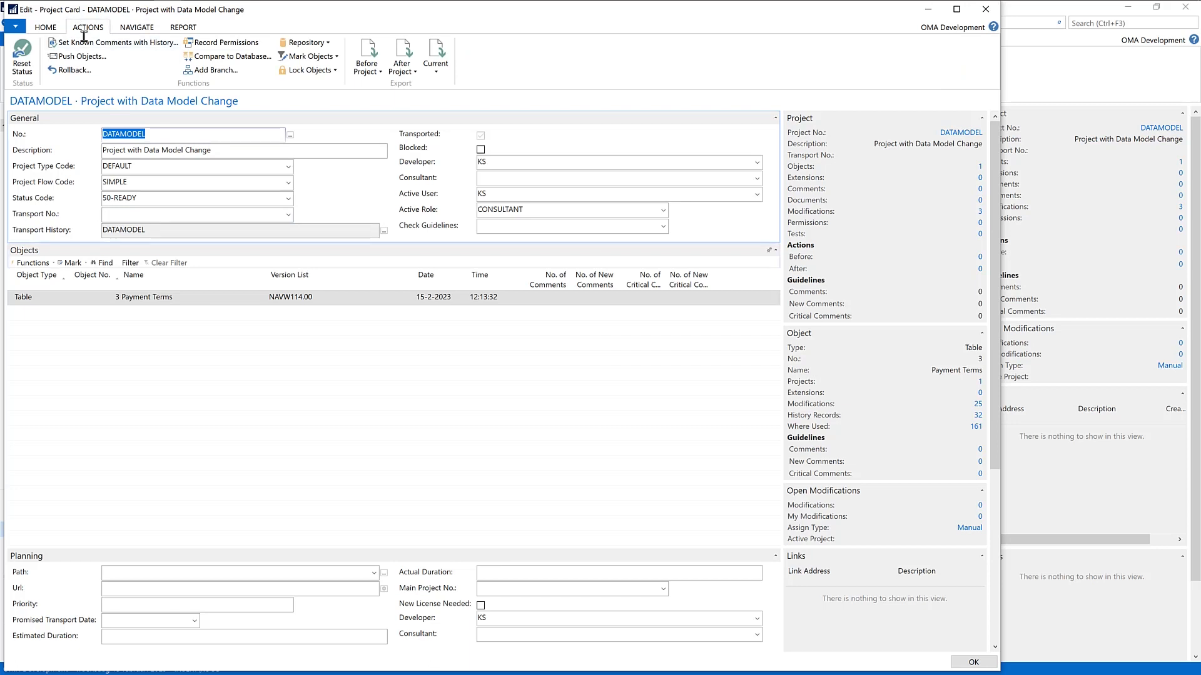
{"action": "key", "text": "Escape"}
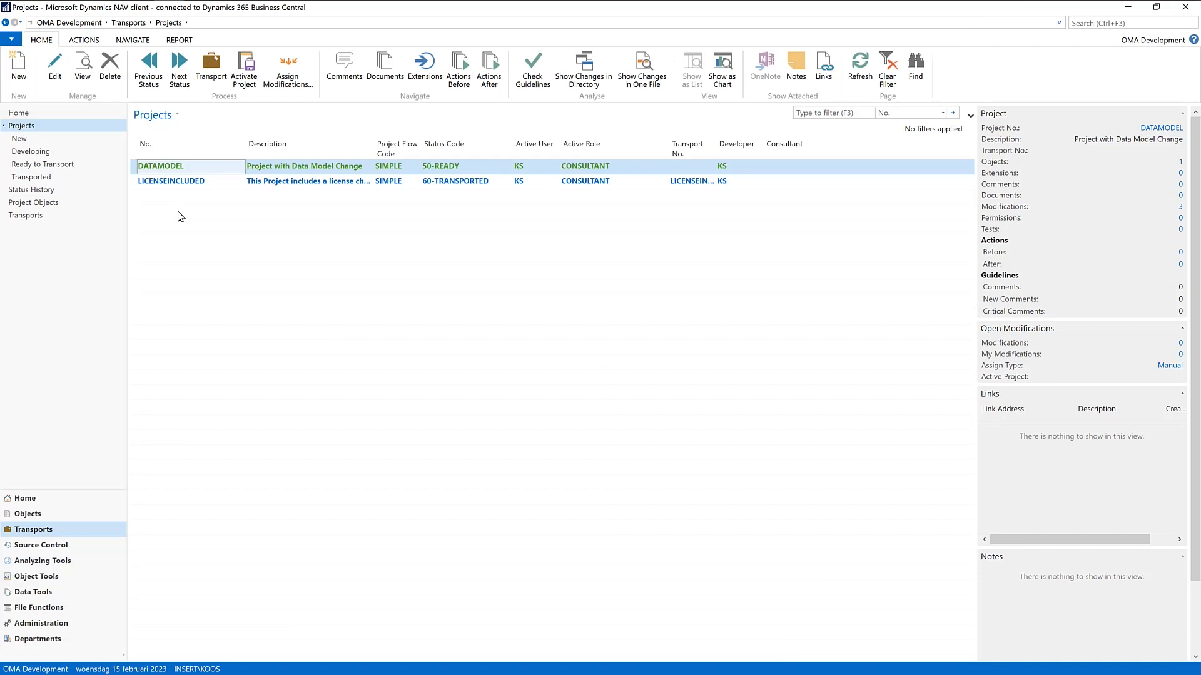
Step: Open the DATAMODEL transport card, show its changed fields in Compare Fields, and close the comparison
{"action": "left_click", "coordinate": [45, 215]}
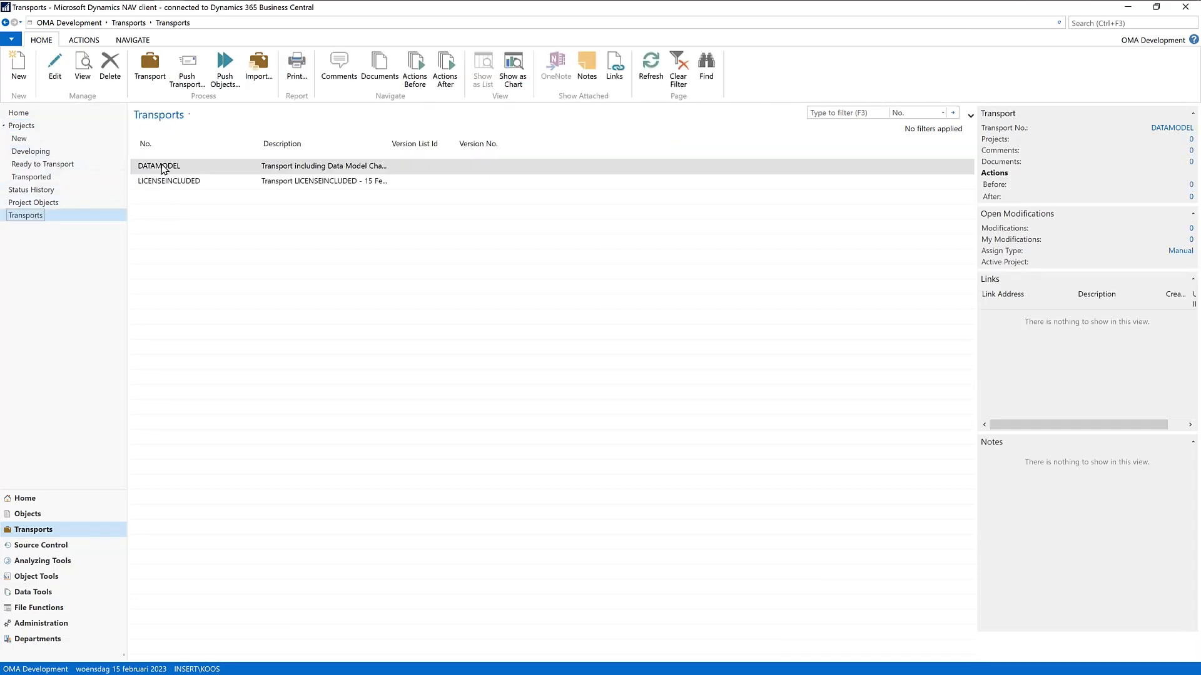
{"action": "double_click", "coordinate": [162, 169]}
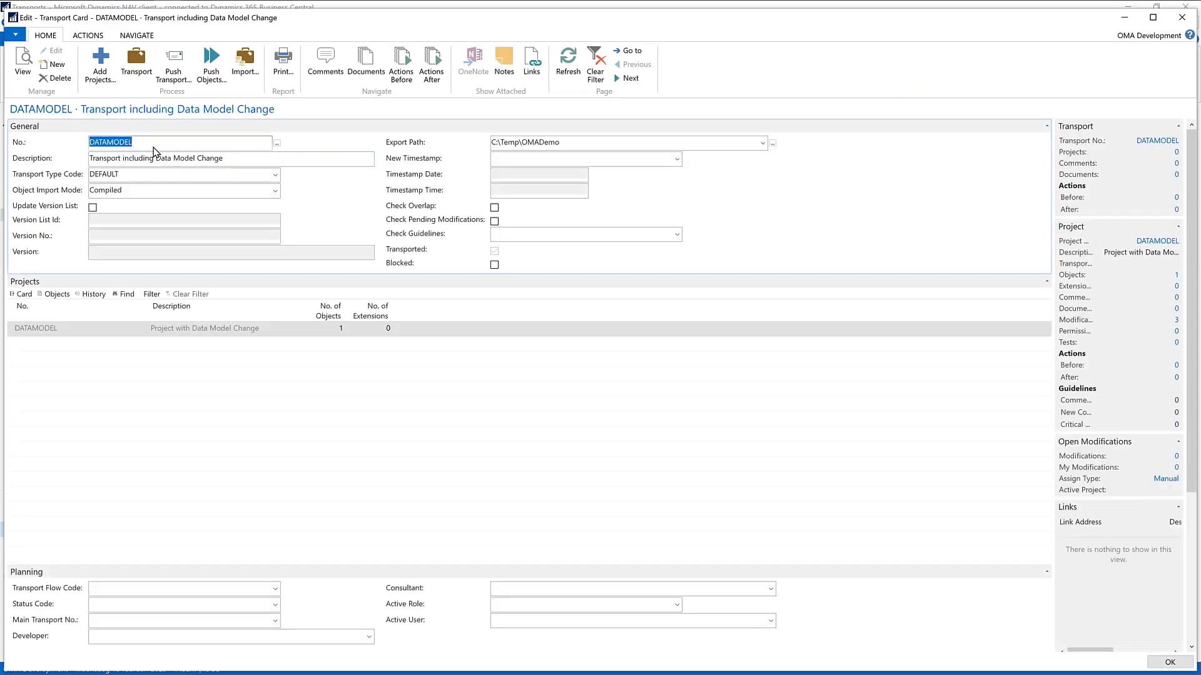
{"action": "left_click", "coordinate": [91, 35]}
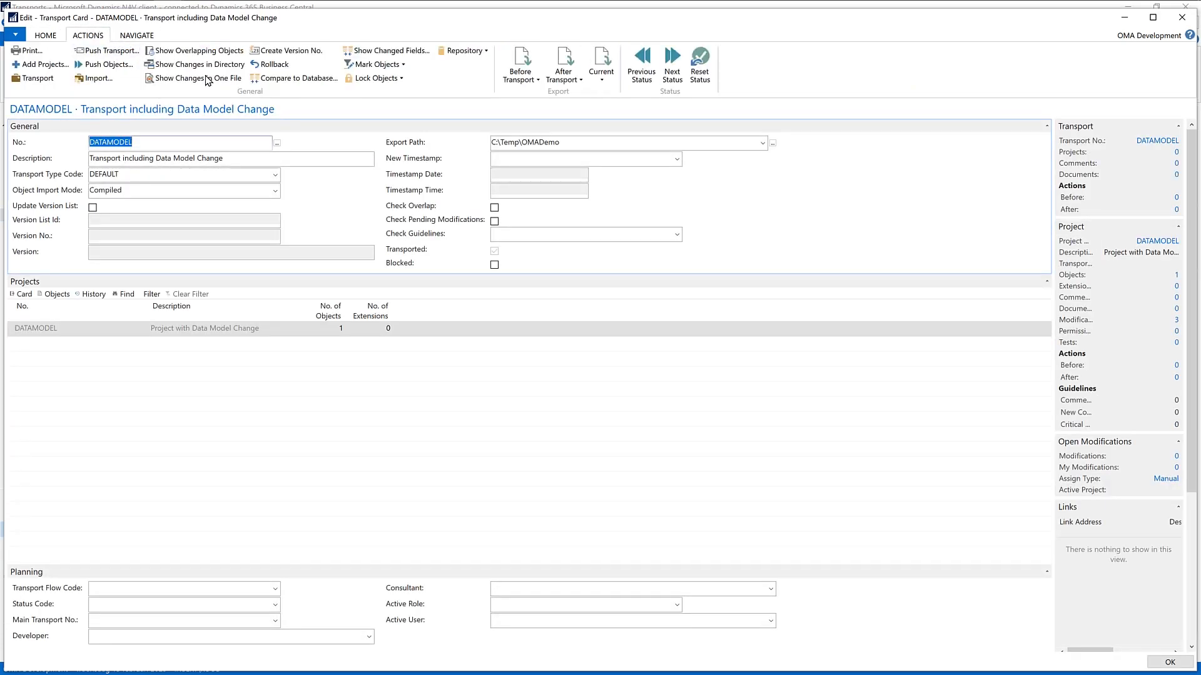
{"action": "left_click", "coordinate": [366, 52]}
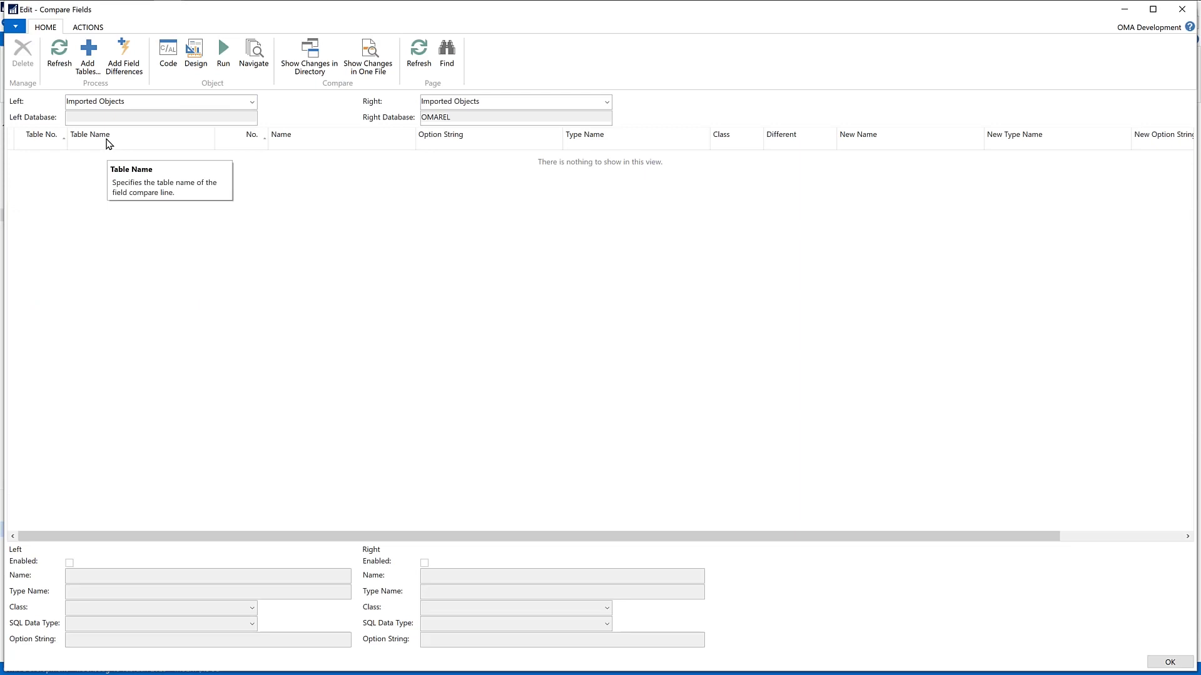
{"action": "key", "text": "Escape"}
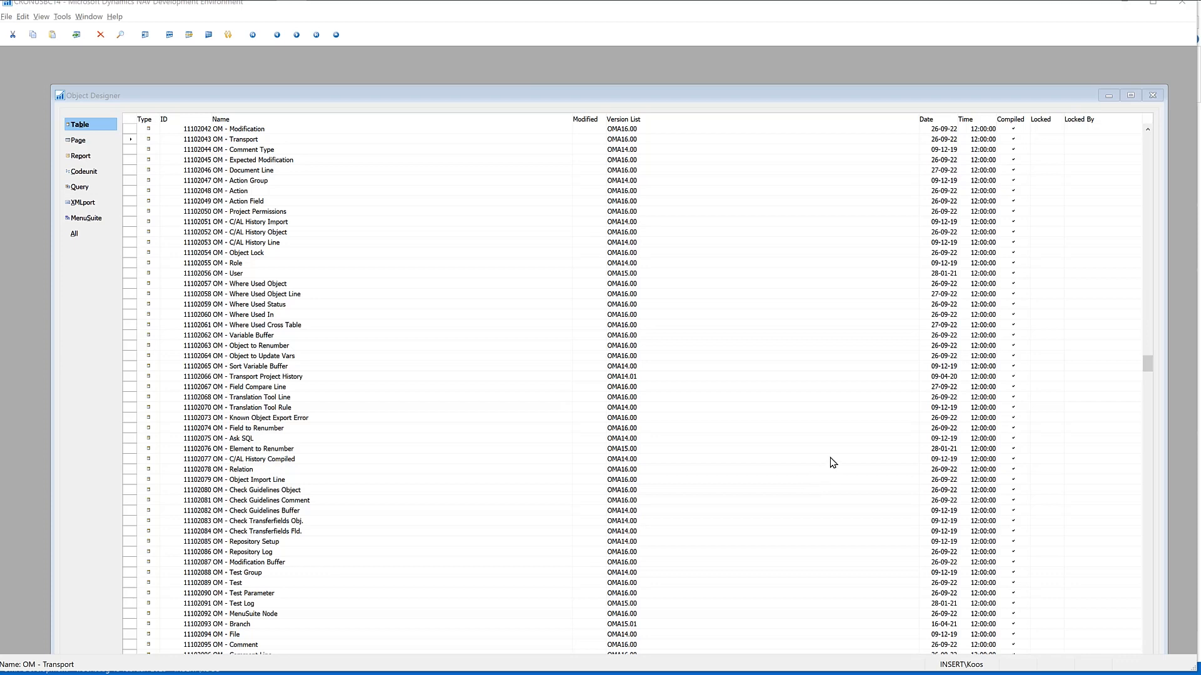
Step: Switch to the Microsoft Dynamics NAV client and open the DATAMODEL transport card from the Transports list
{"action": "key", "text": "alt+Tab"}
{"action": "key", "text": "alt+Tab"}
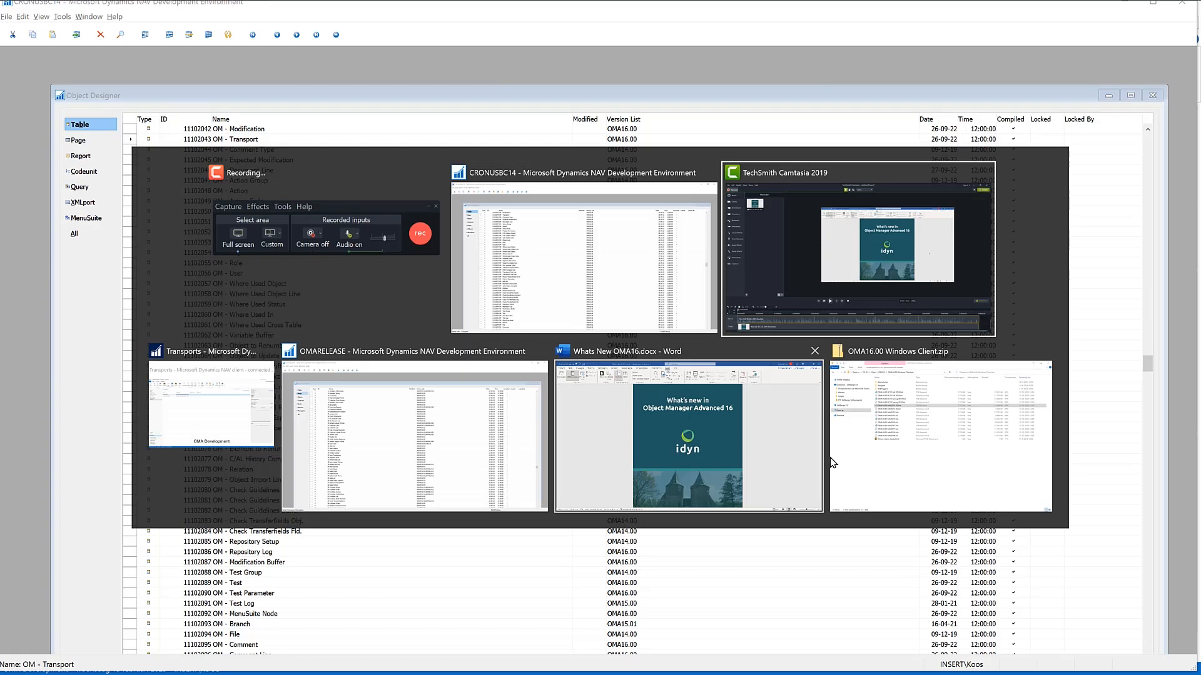
{"action": "key", "text": "alt+Tab"}
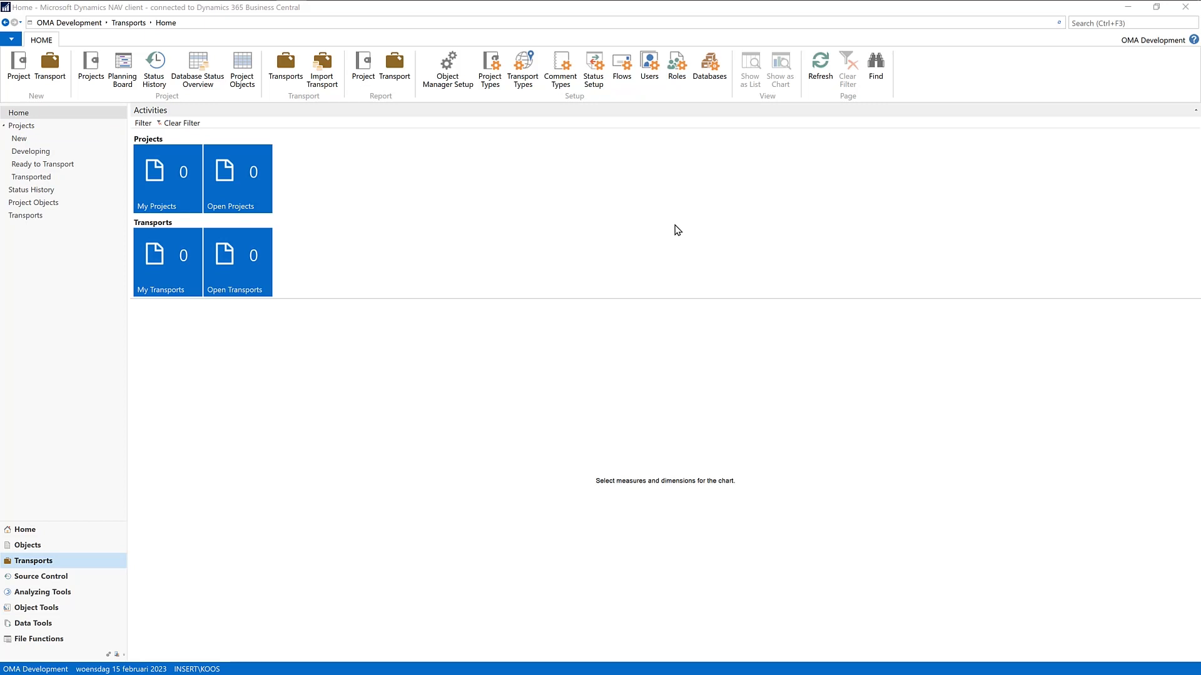
{"action": "left_click", "coordinate": [25, 216]}
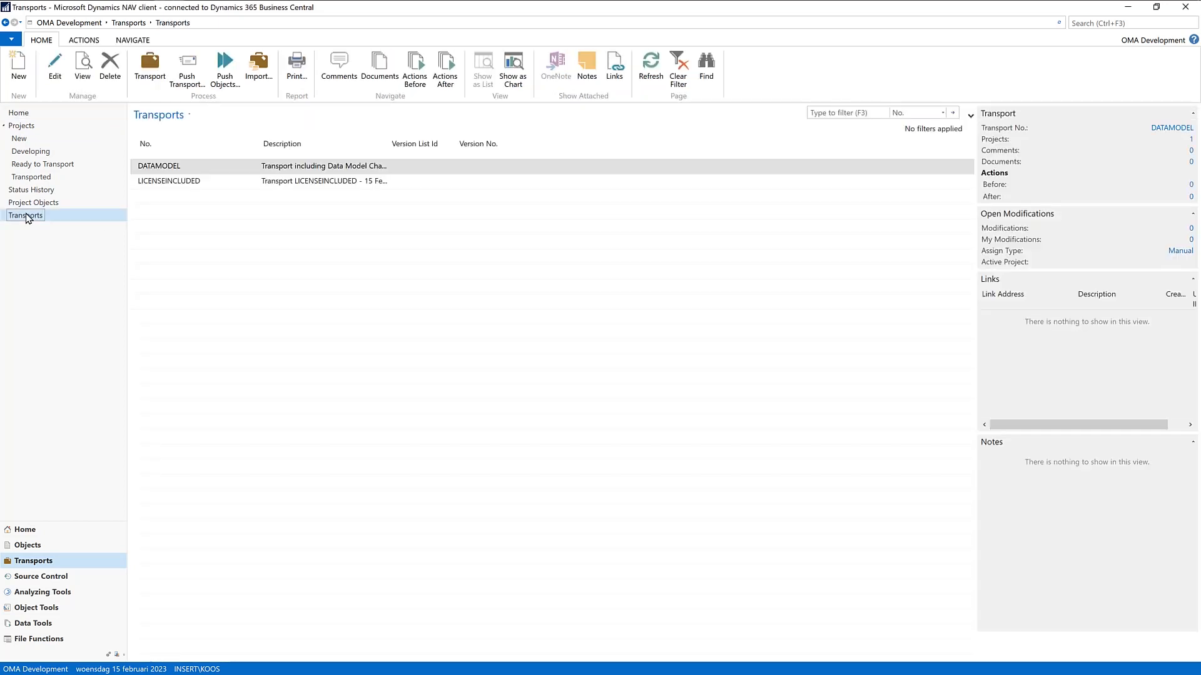
{"action": "left_click", "coordinate": [57, 78]}
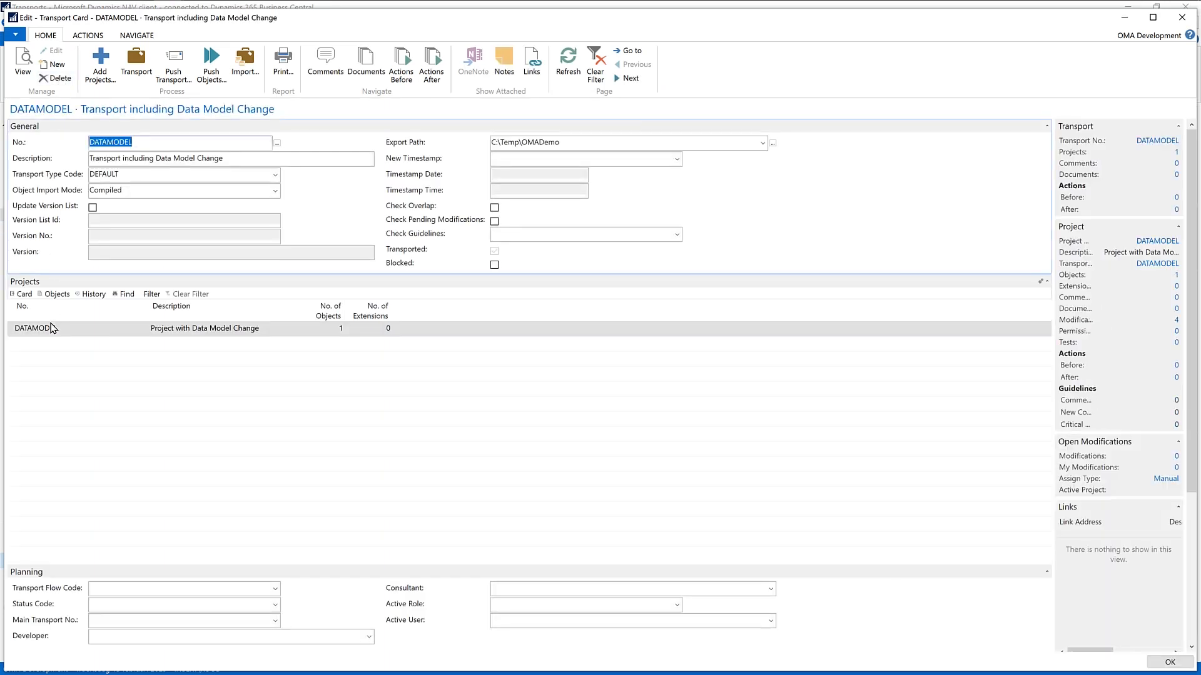
Step: View the objects in the DATAMODEL project from the transport card, and close the Project Objects list
{"action": "left_click", "coordinate": [341, 331]}
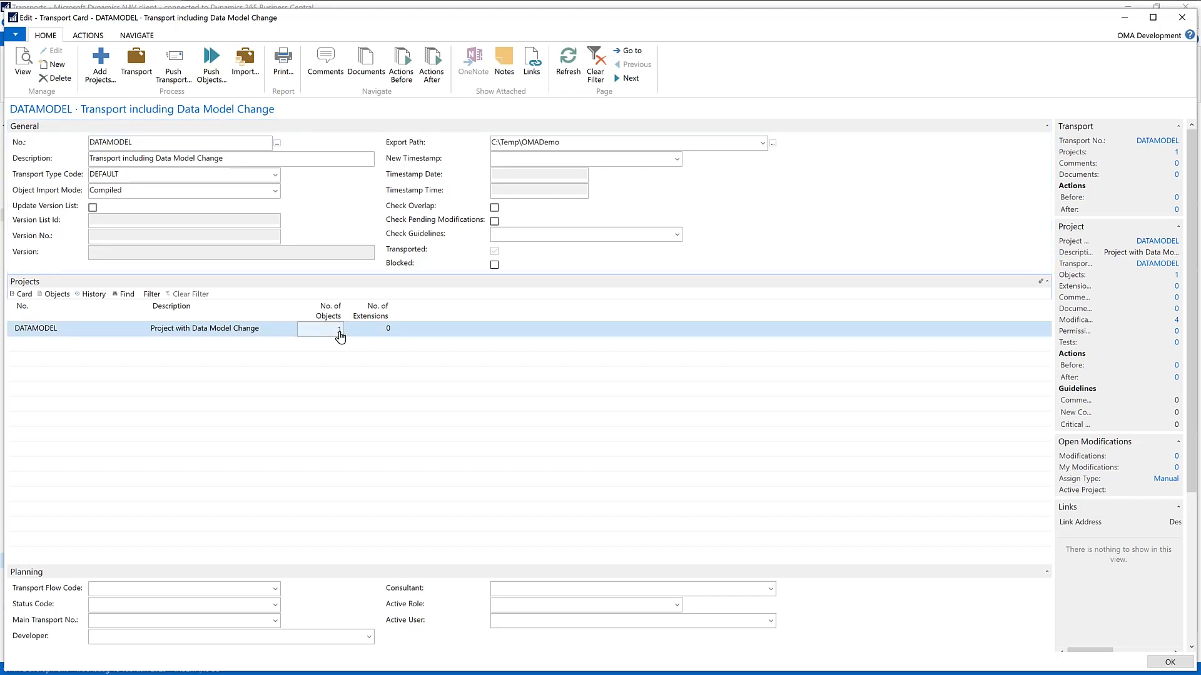
{"action": "left_click", "coordinate": [340, 331]}
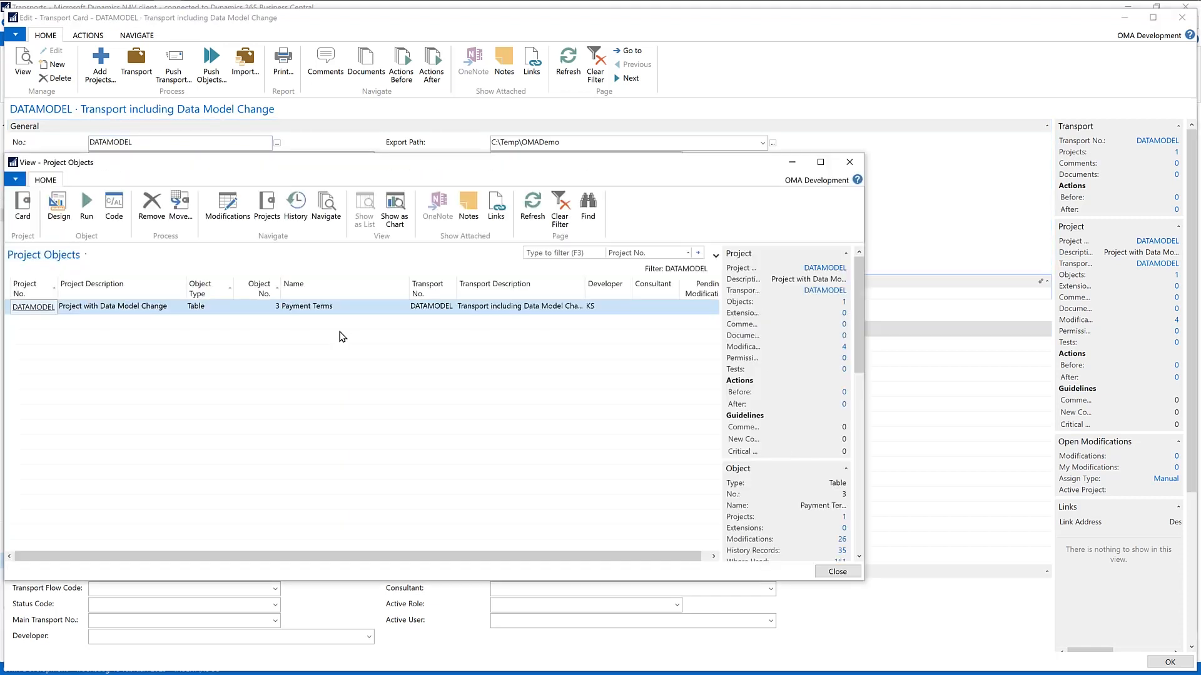
{"action": "key", "text": "Escape"}
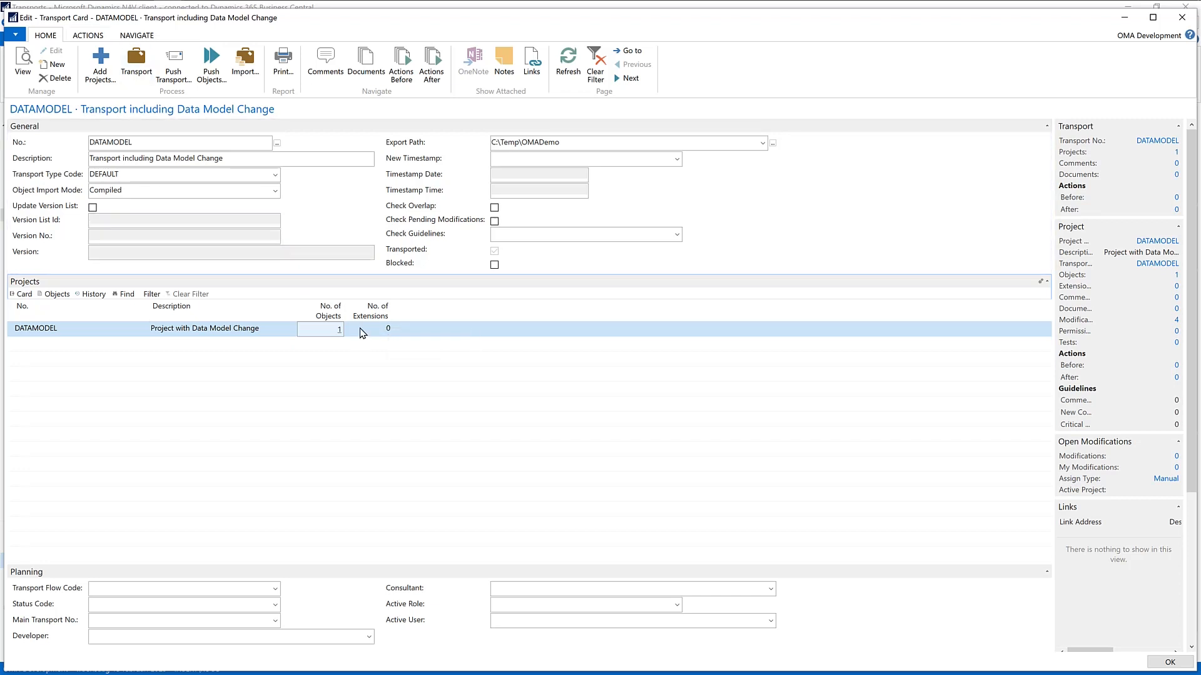
Step: Show the DATAMODEL transport's changed fields and compare the old and new option strings of My Option Field
{"action": "left_click", "coordinate": [88, 36]}
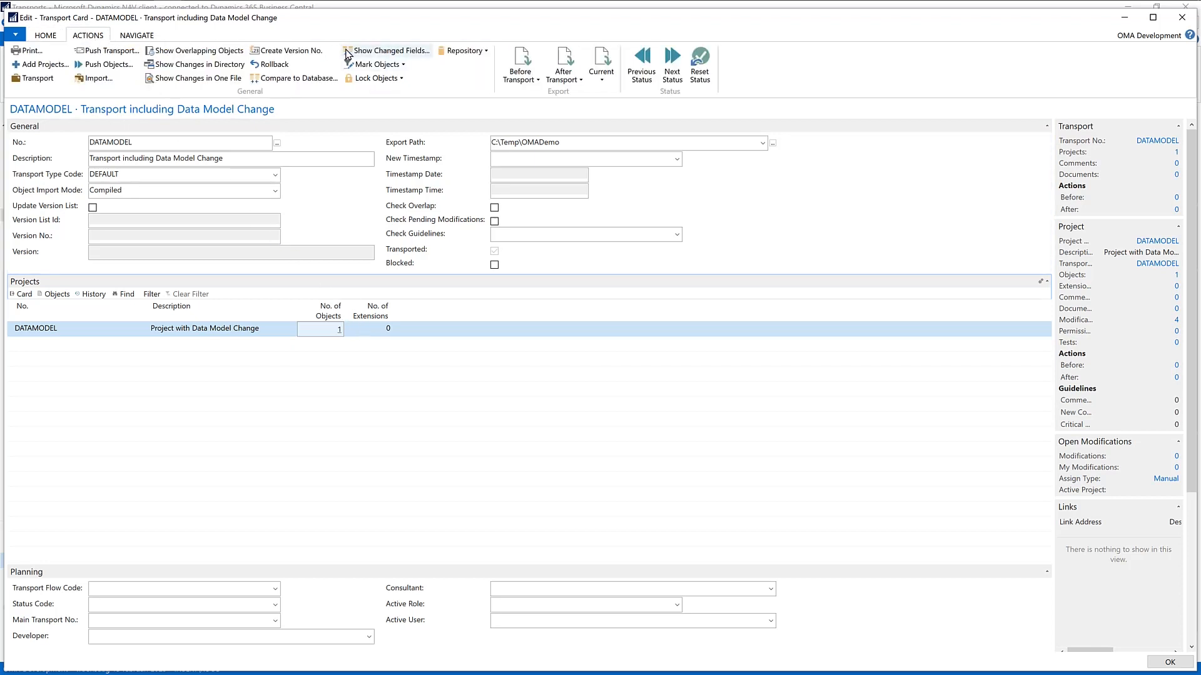
{"action": "left_click", "coordinate": [390, 52]}
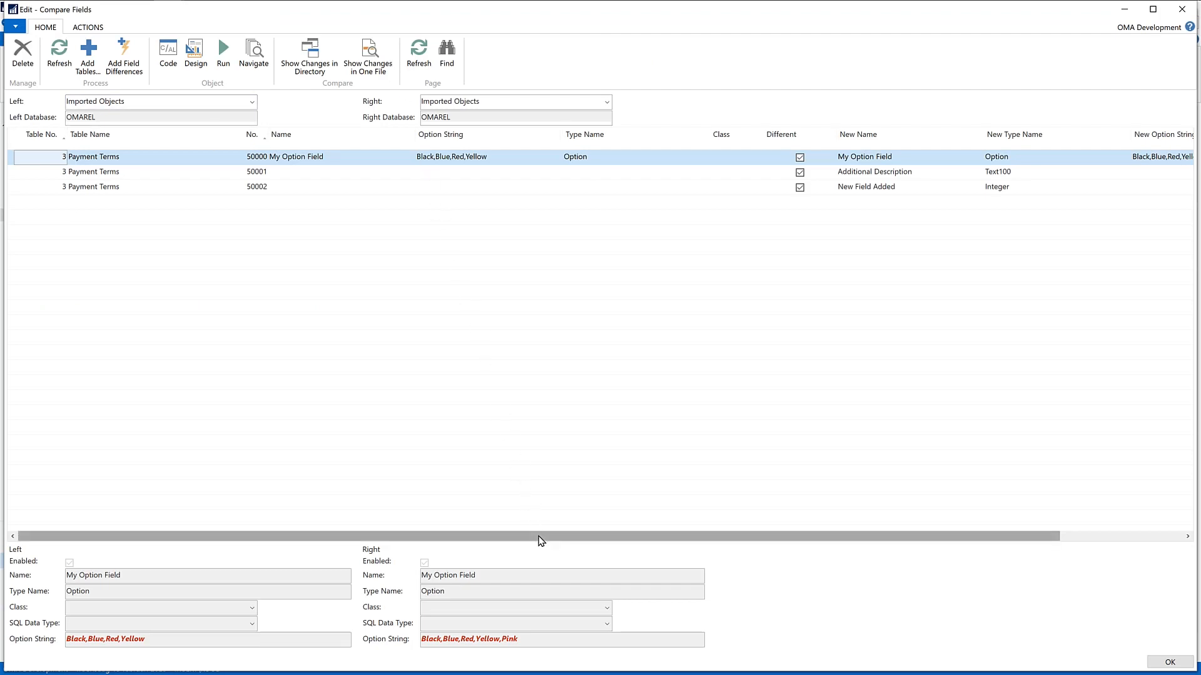
{"action": "left_click_drag", "start_coordinate": [539, 539], "coordinate": [587, 535]}
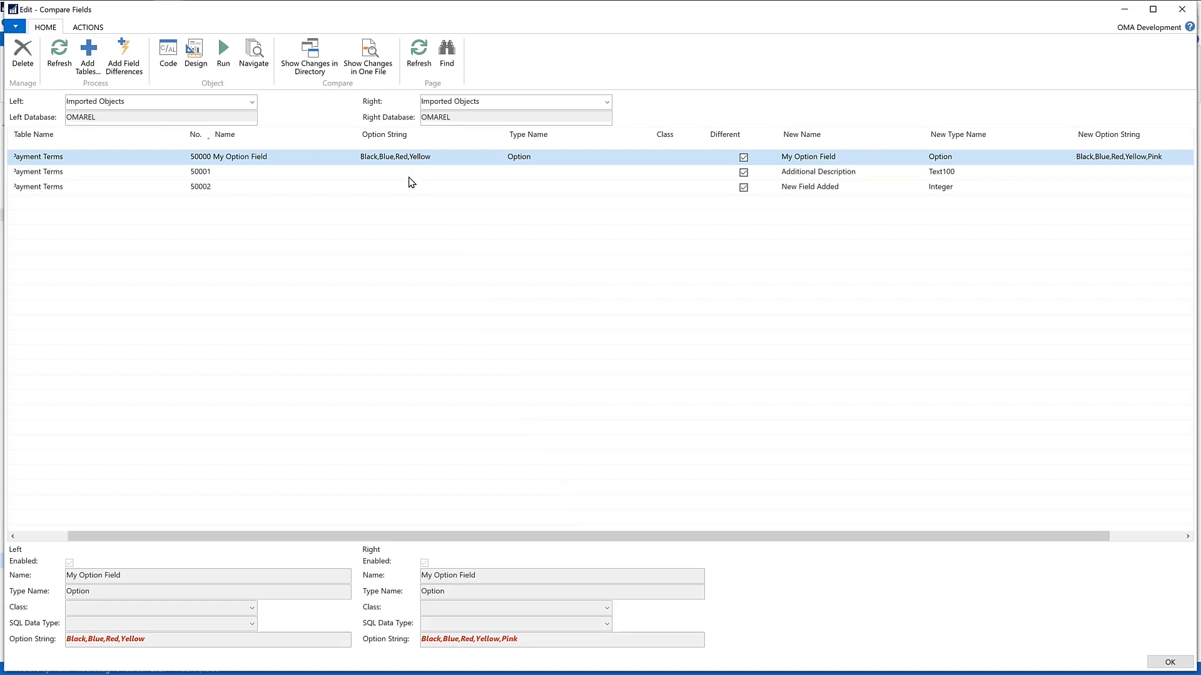
{"action": "left_click_drag", "start_coordinate": [474, 536], "coordinate": [673, 529]}
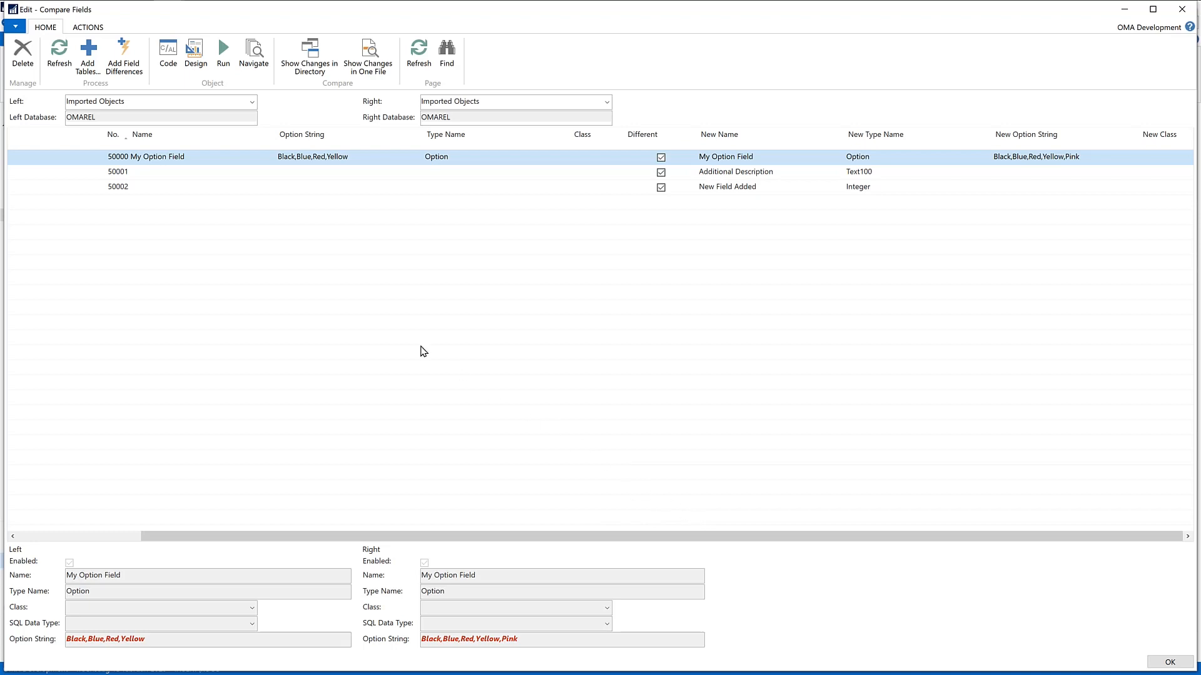
Step: Examine the details of fields 50001 and 50002, and close the comparison and the transport card
{"action": "left_click", "coordinate": [141, 176]}
{"action": "left_click", "coordinate": [144, 186]}
{"action": "left_click", "coordinate": [140, 175]}
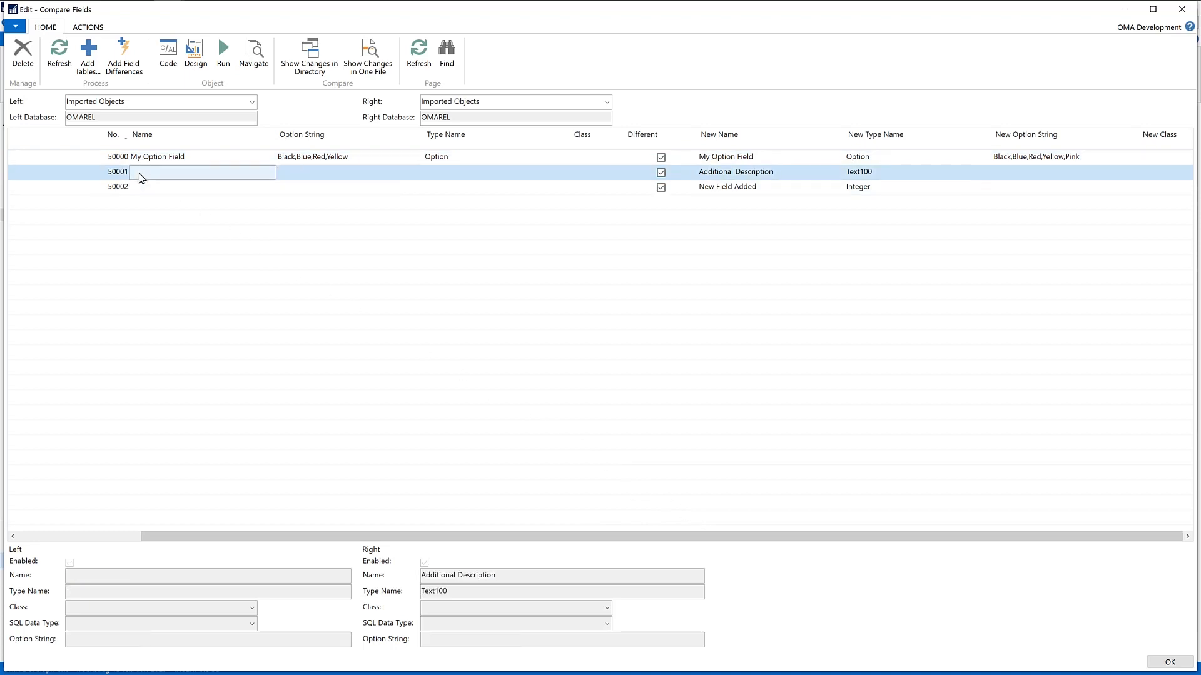
{"action": "key", "text": "Escape"}
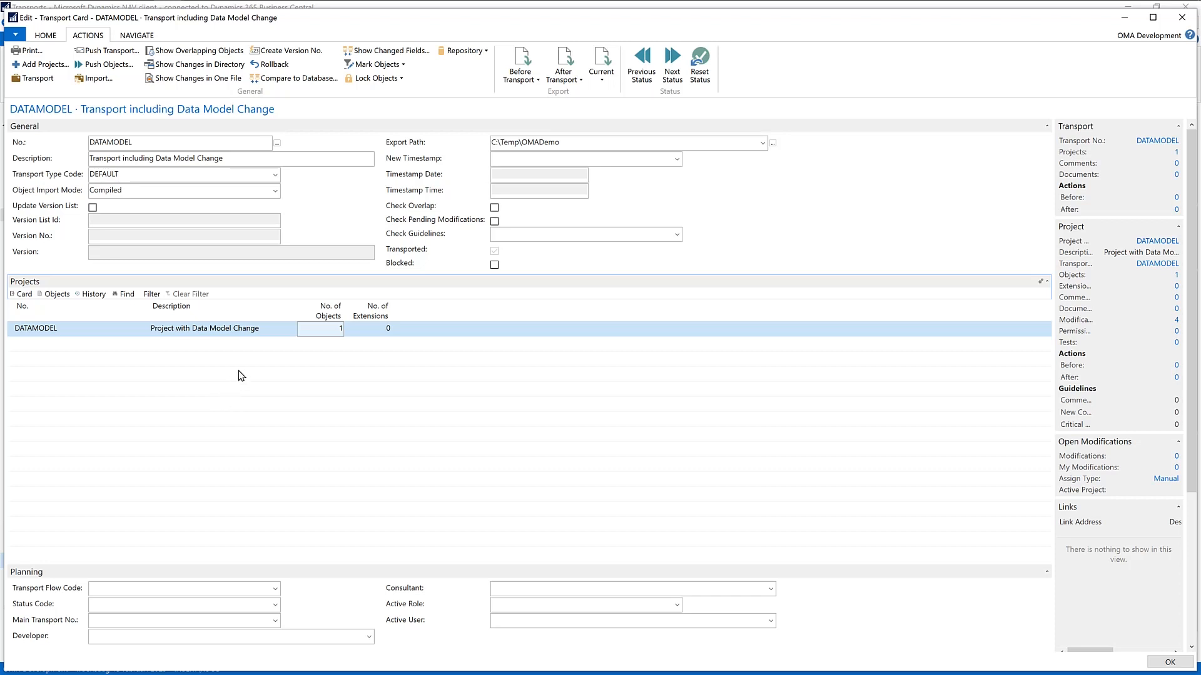
{"action": "key", "text": "Escape"}
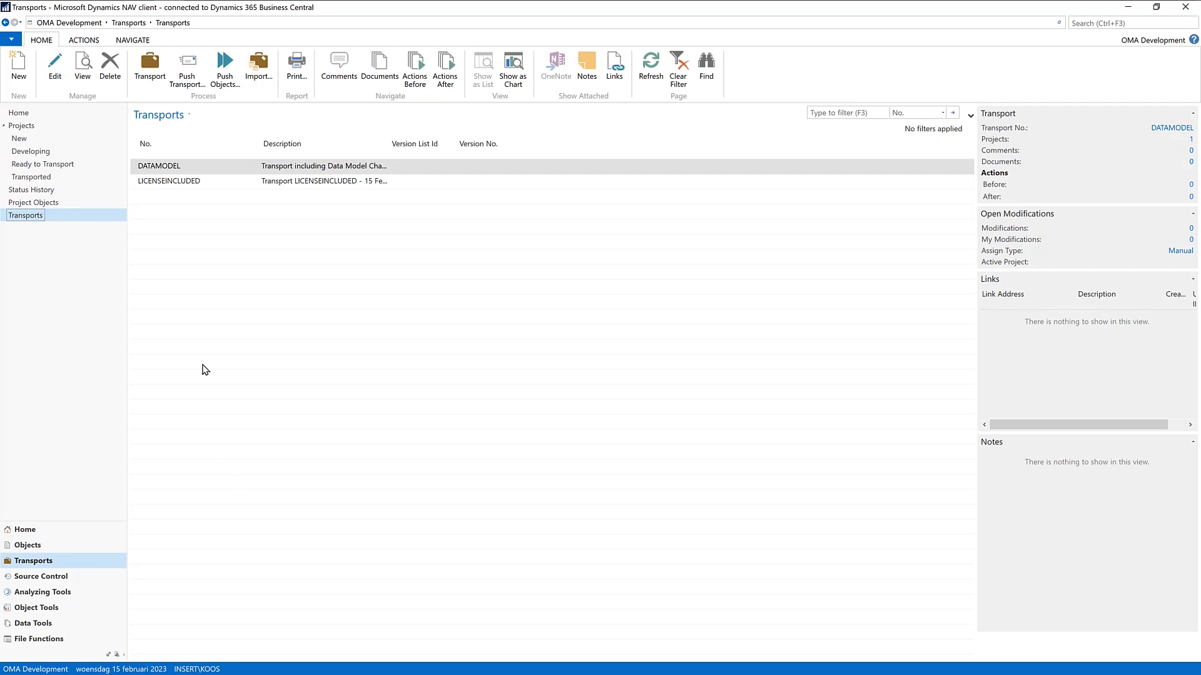
Step: Open the LICENSEINCLUDED transport card, check its documents, and return to the Transports list
{"action": "double_click", "coordinate": [148, 182]}
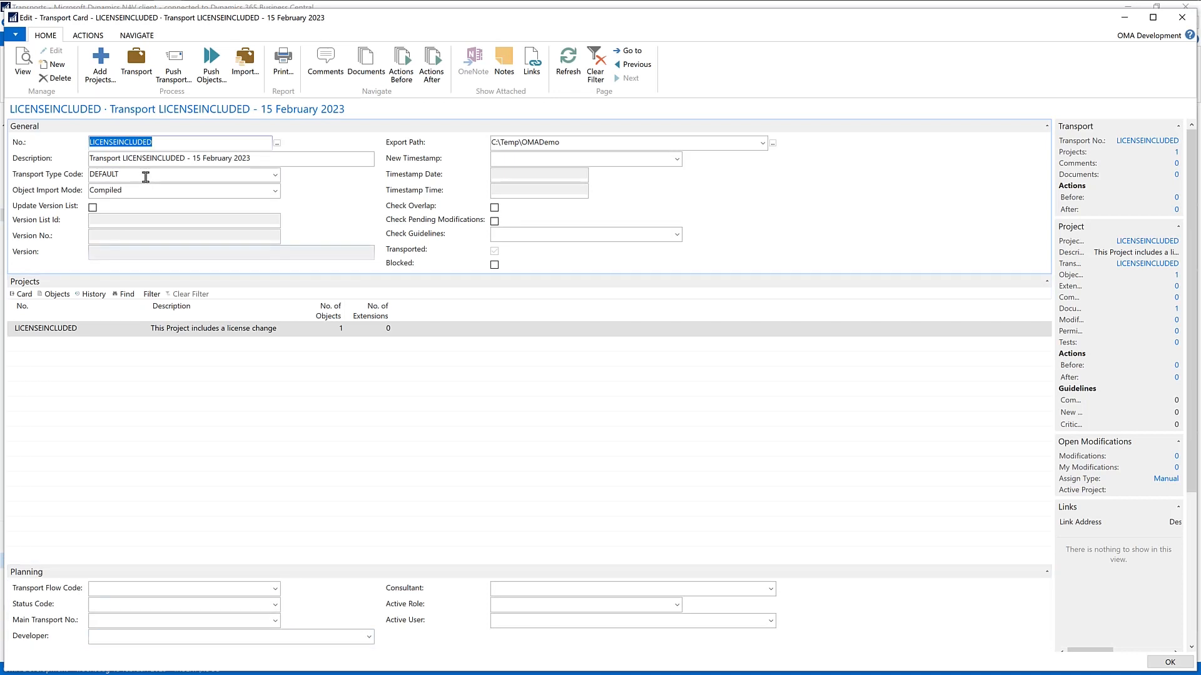
{"action": "left_click", "coordinate": [363, 69]}
{"action": "key", "text": "Escape"}
{"action": "key", "text": "Escape"}
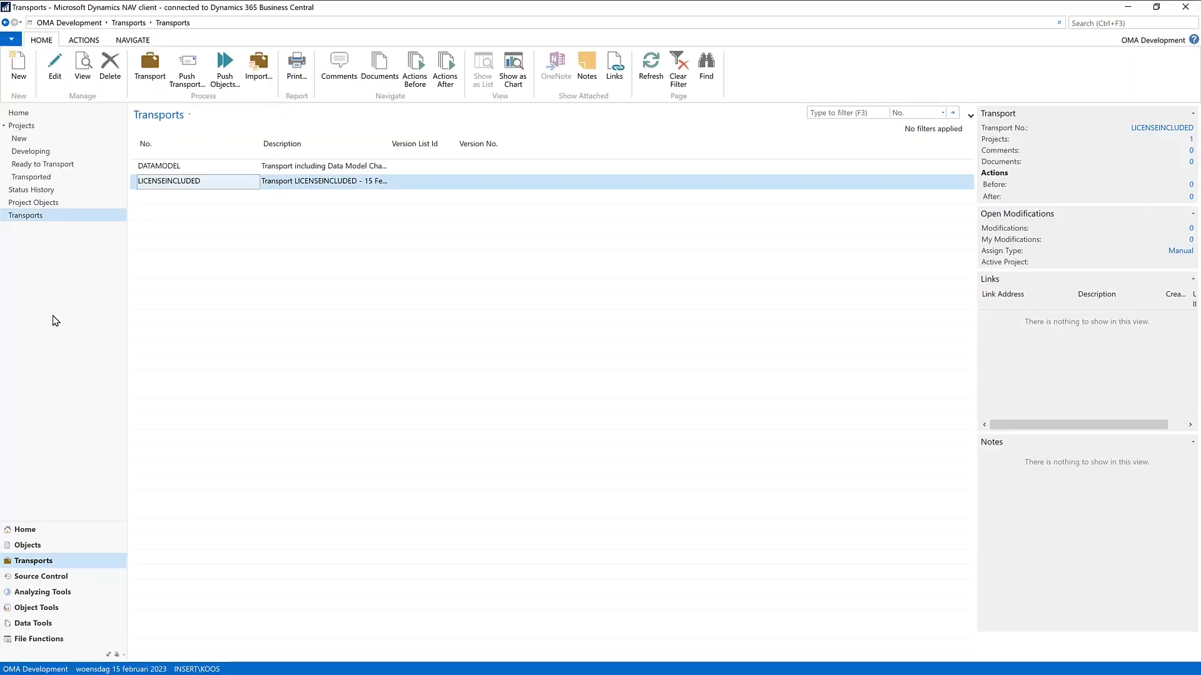
Step: Open the LICENSEINCLUDED project card from the Projects list and show its document sheet
{"action": "left_click", "coordinate": [35, 126]}
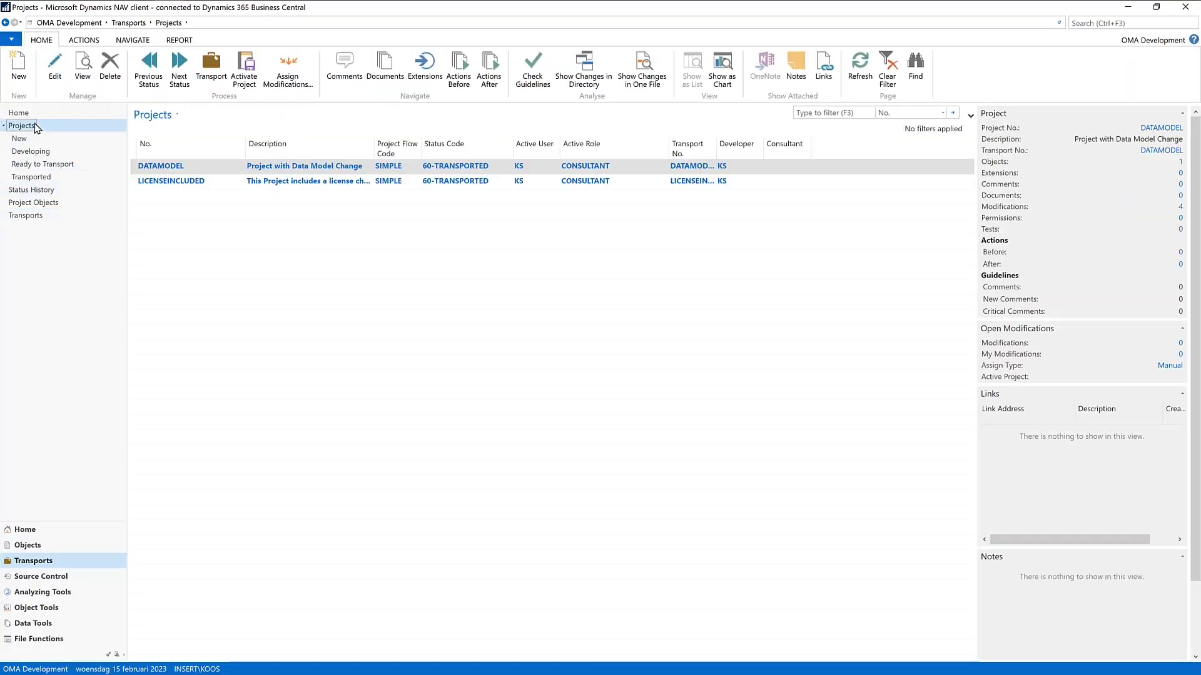
{"action": "left_click", "coordinate": [189, 183]}
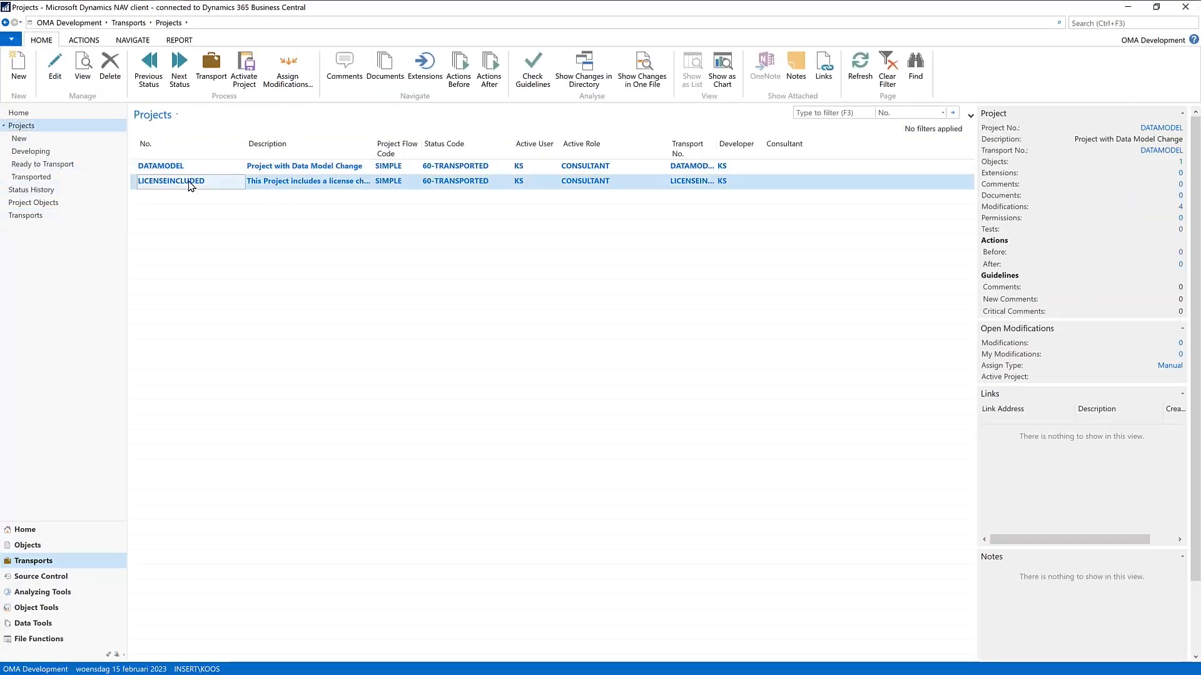
{"action": "left_click", "coordinate": [55, 69]}
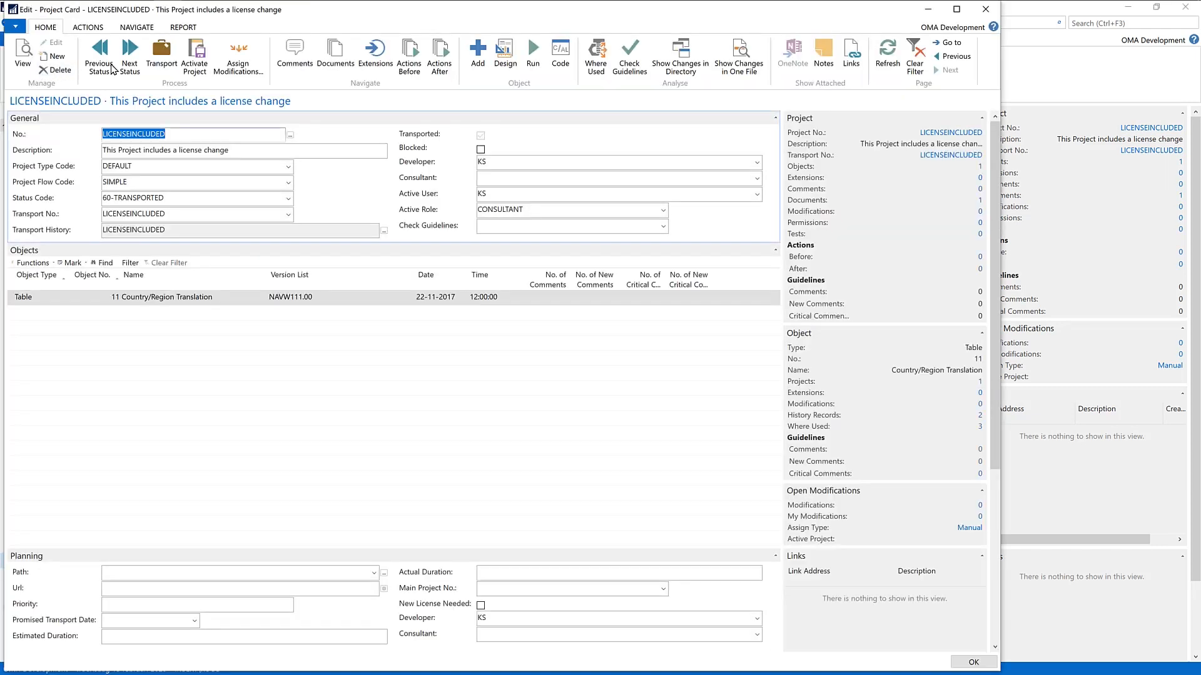
{"action": "left_click", "coordinate": [336, 55]}
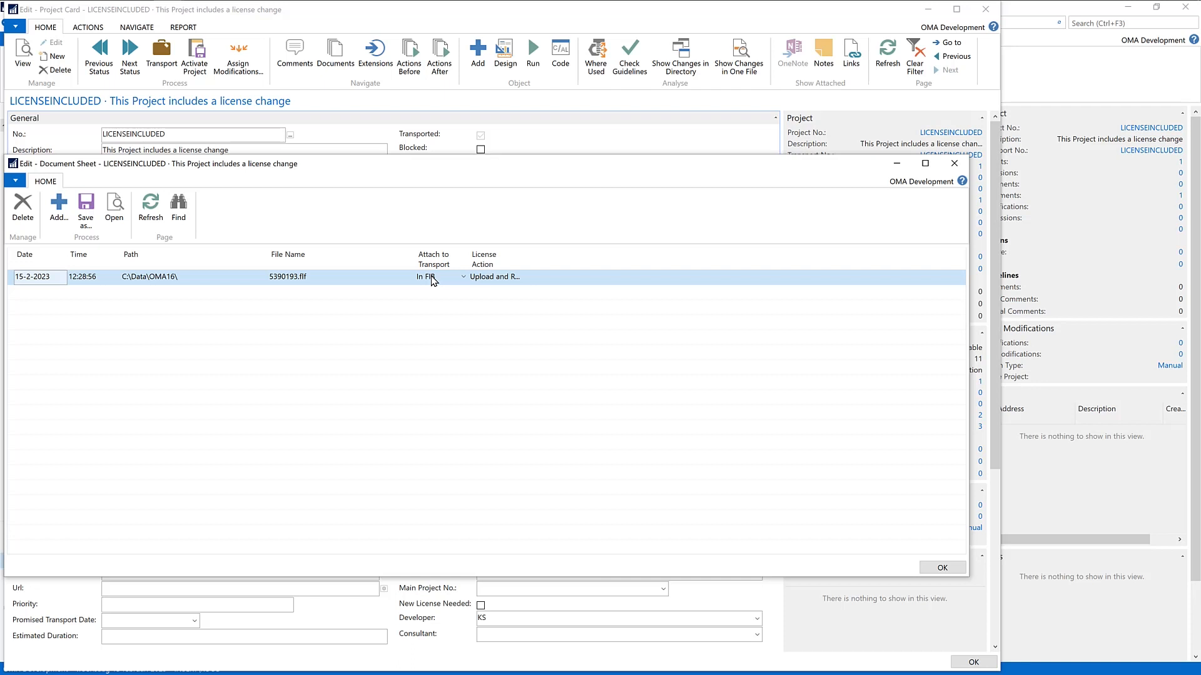
Step: Review the License Action options for the attached licence file, keep Upload and Restart Service, and return to the Projects list
{"action": "left_click", "coordinate": [511, 279]}
{"action": "left_click", "coordinate": [517, 279]}
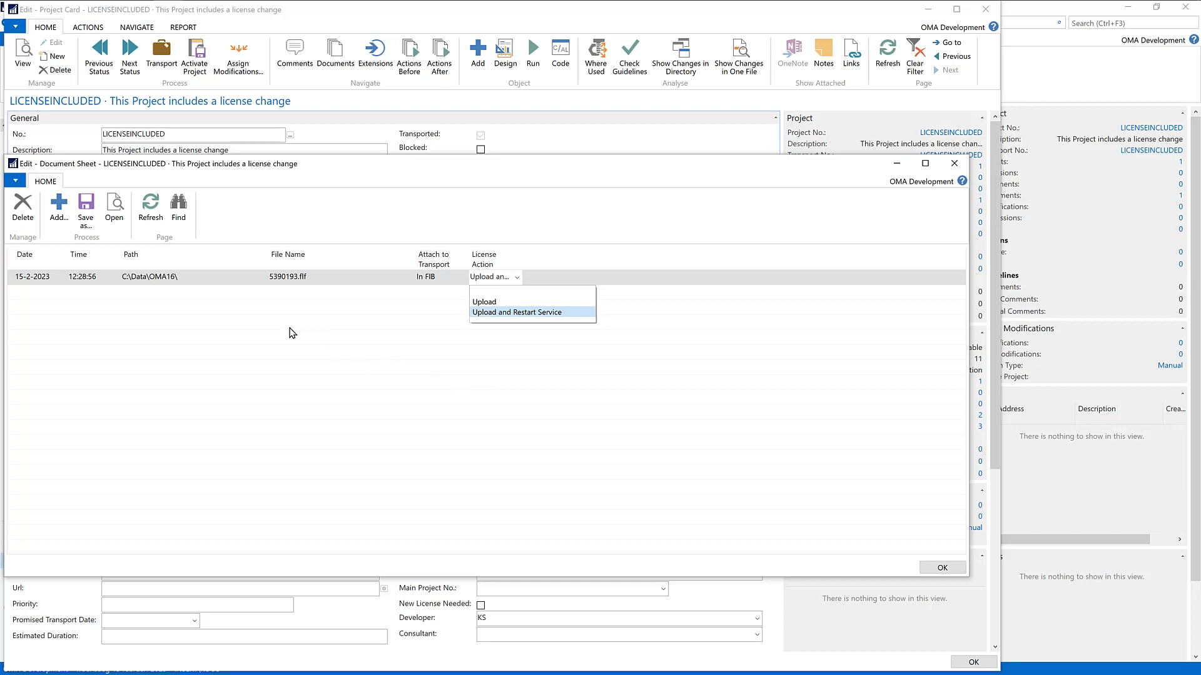
{"action": "key", "text": "Return"}
{"action": "key", "text": "Escape"}
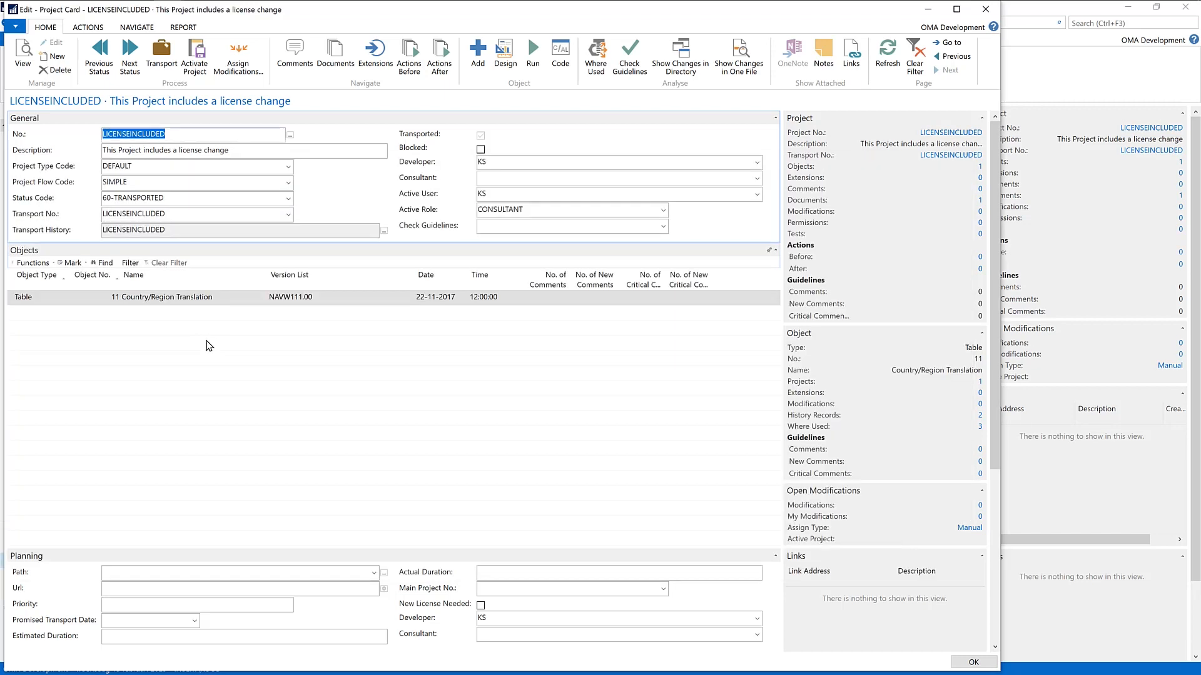
{"action": "key", "text": "Escape"}
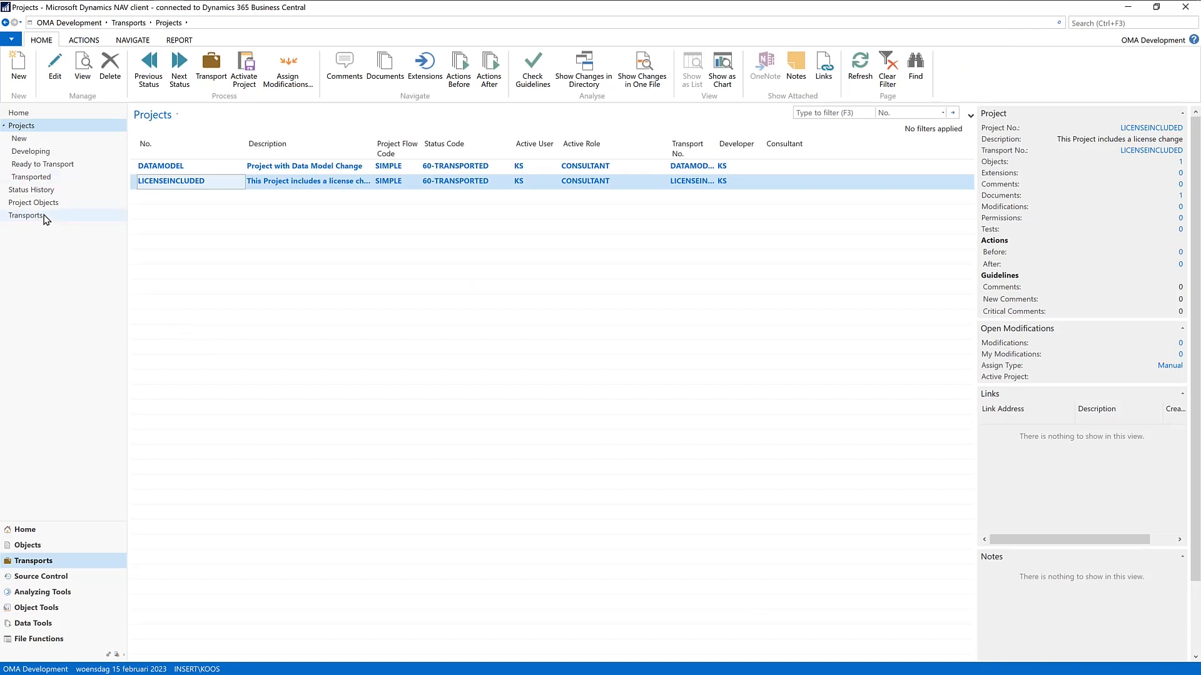
Step: Open the LICENSEINCLUDED transport card and run the transport again to C:\Temp\OMADemo
{"action": "left_click", "coordinate": [28, 215]}
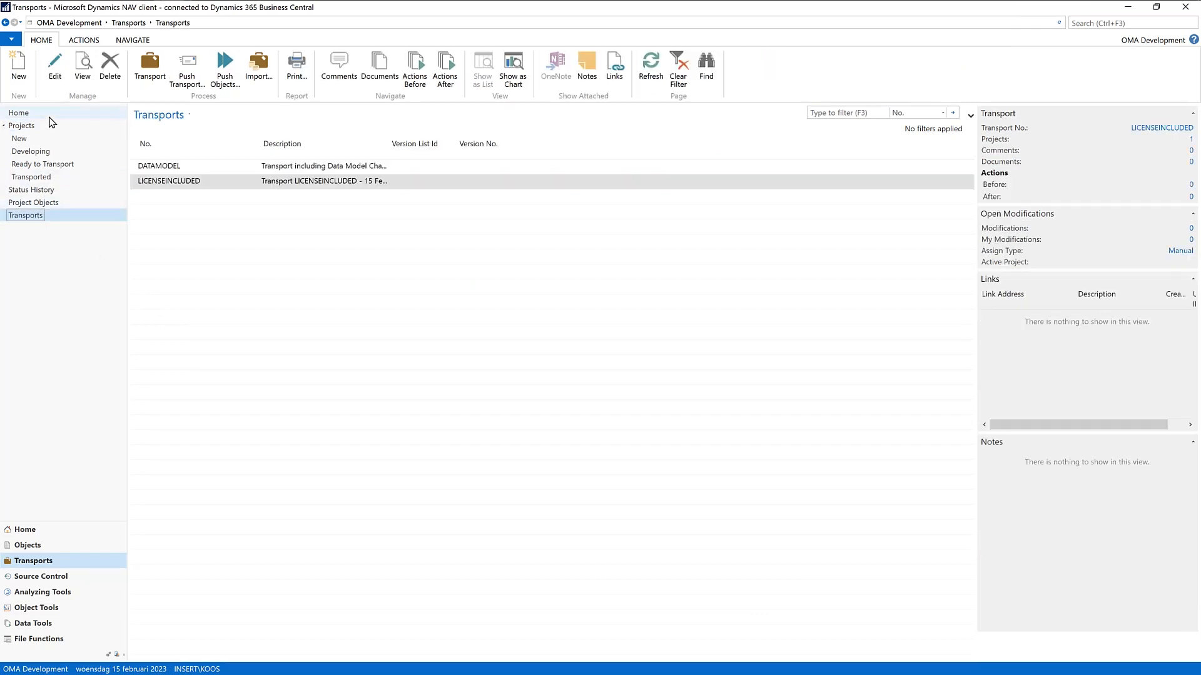
{"action": "left_click", "coordinate": [55, 75]}
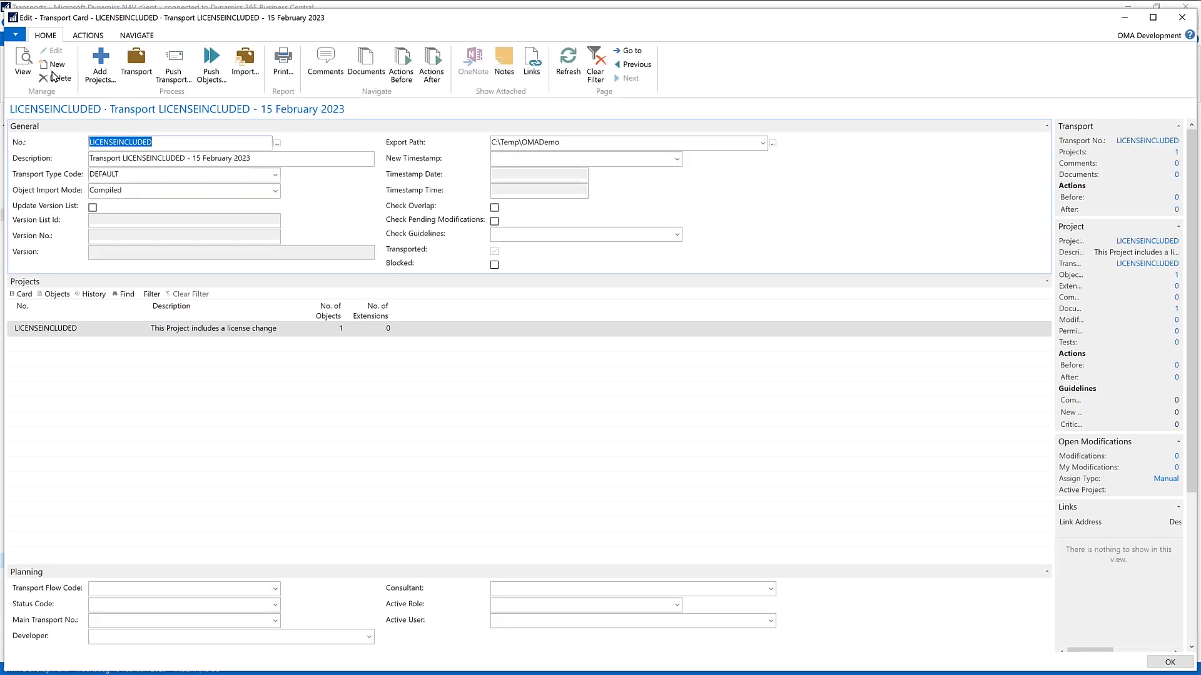
{"action": "left_click", "coordinate": [136, 62]}
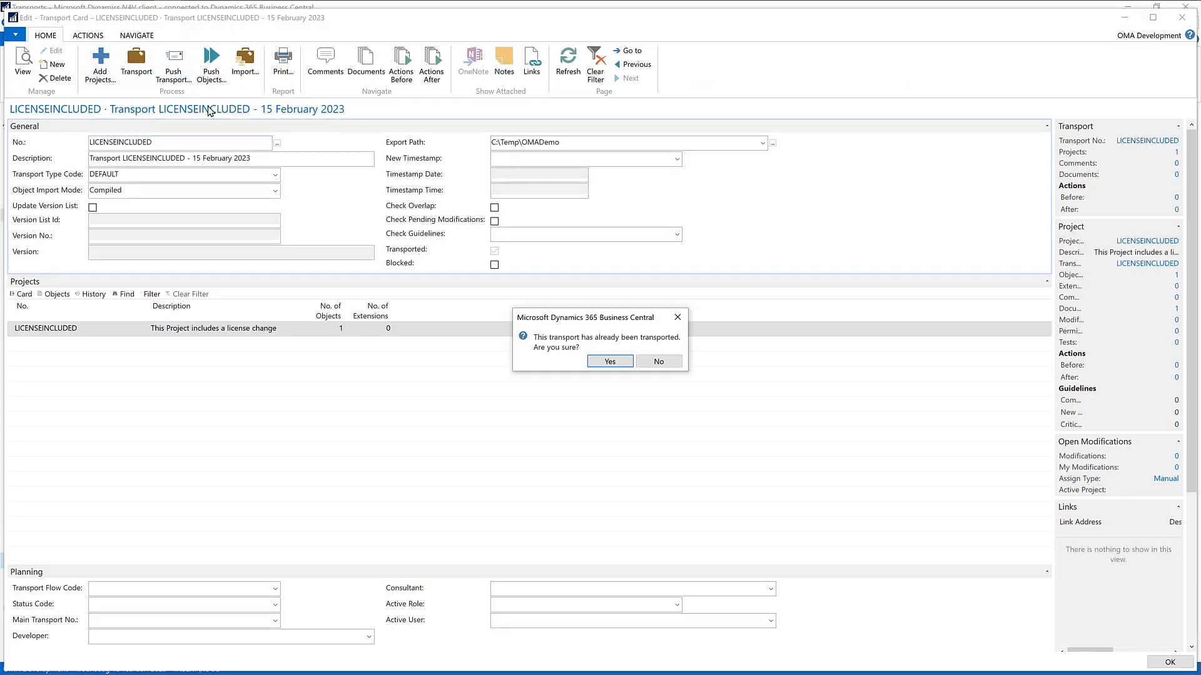
{"action": "left_click", "coordinate": [610, 362]}
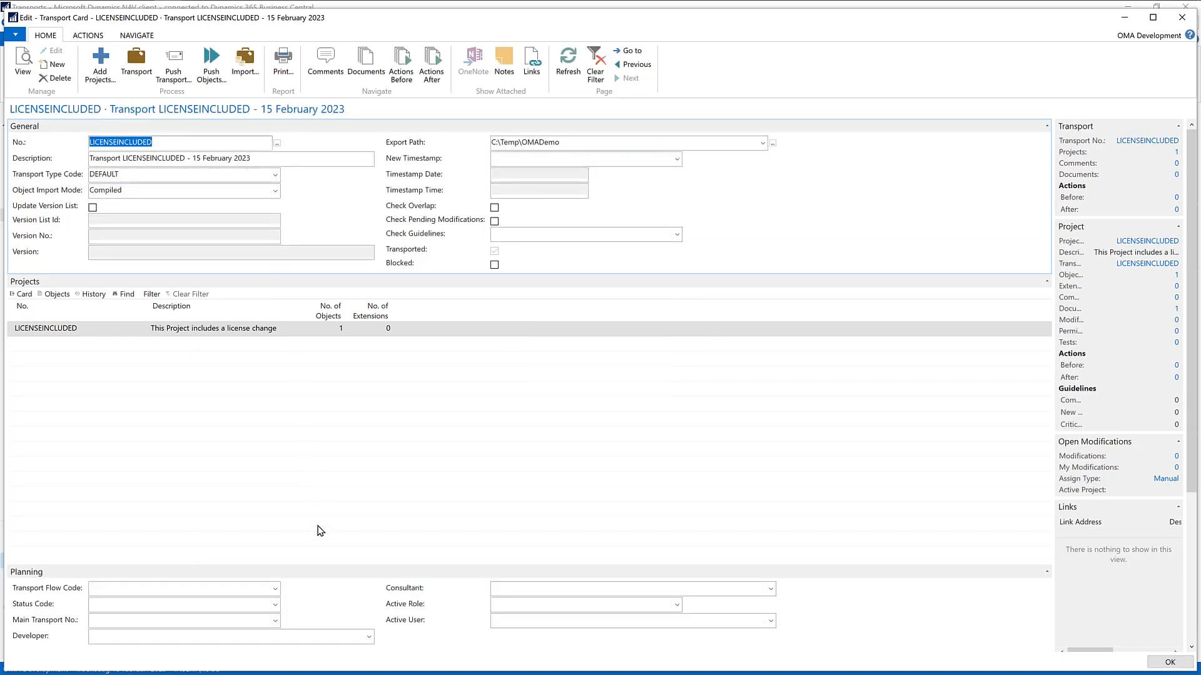
Step: Switch to the OMADemo folder in File Explorer and select the exported LICENSEINCLUDED.fib file
{"action": "key", "text": "alt+Tab"}
{"action": "key", "text": "alt+Tab"}
{"action": "key", "text": "alt+Tab"}
{"action": "key", "text": "alt+Tab"}
{"action": "key", "text": "alt+Tab"}
{"action": "key", "text": "alt+Tab"}
{"action": "key", "text": "alt+Tab"}
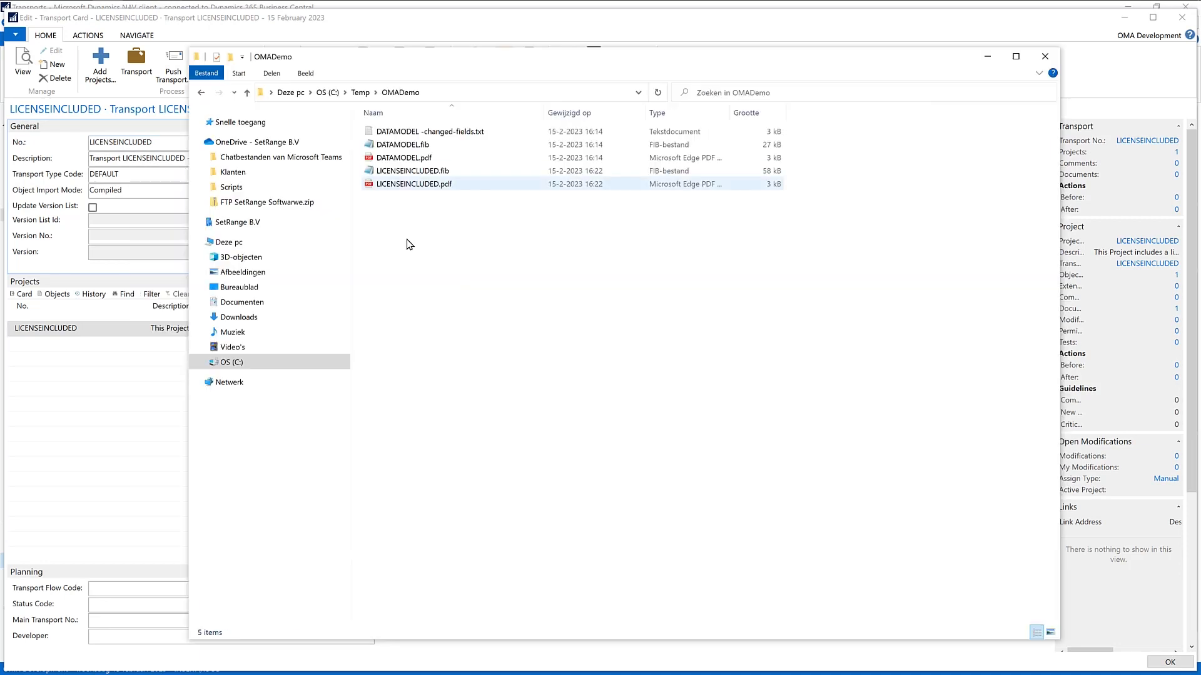
{"action": "left_click", "coordinate": [415, 148]}
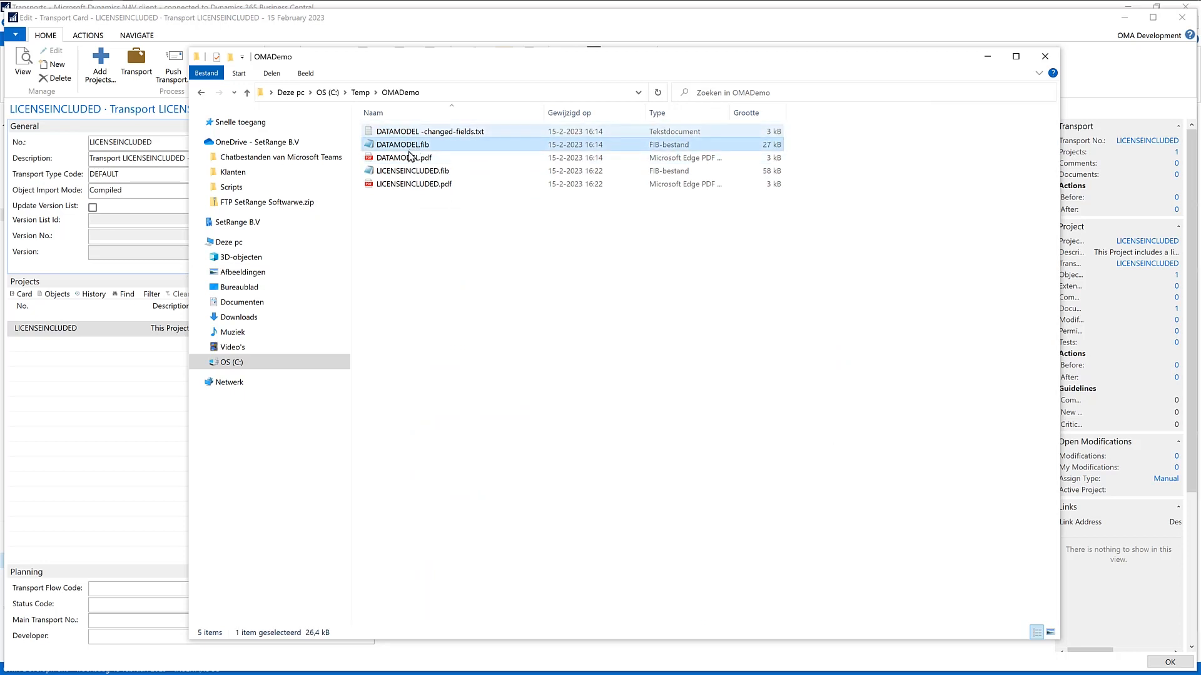
{"action": "left_click", "coordinate": [413, 174]}
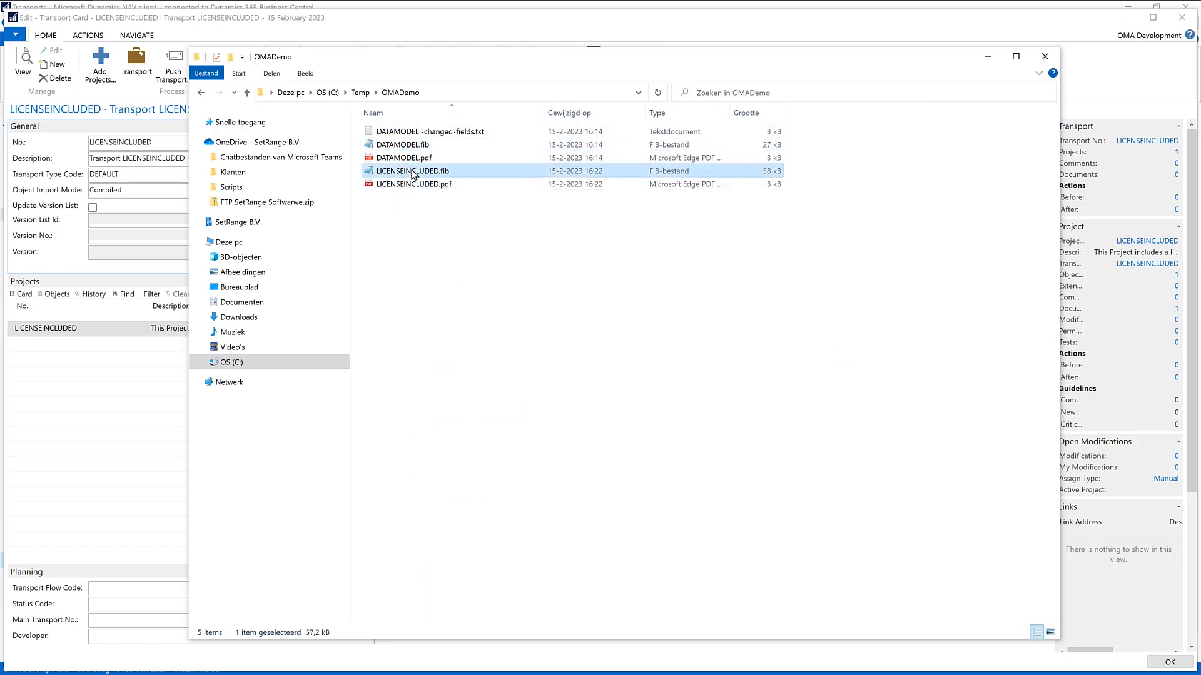
Step: Open LICENSEINCLUDED.fib with Kladblok and examine the licence information embedded in the file
{"action": "right_click", "coordinate": [413, 171]}
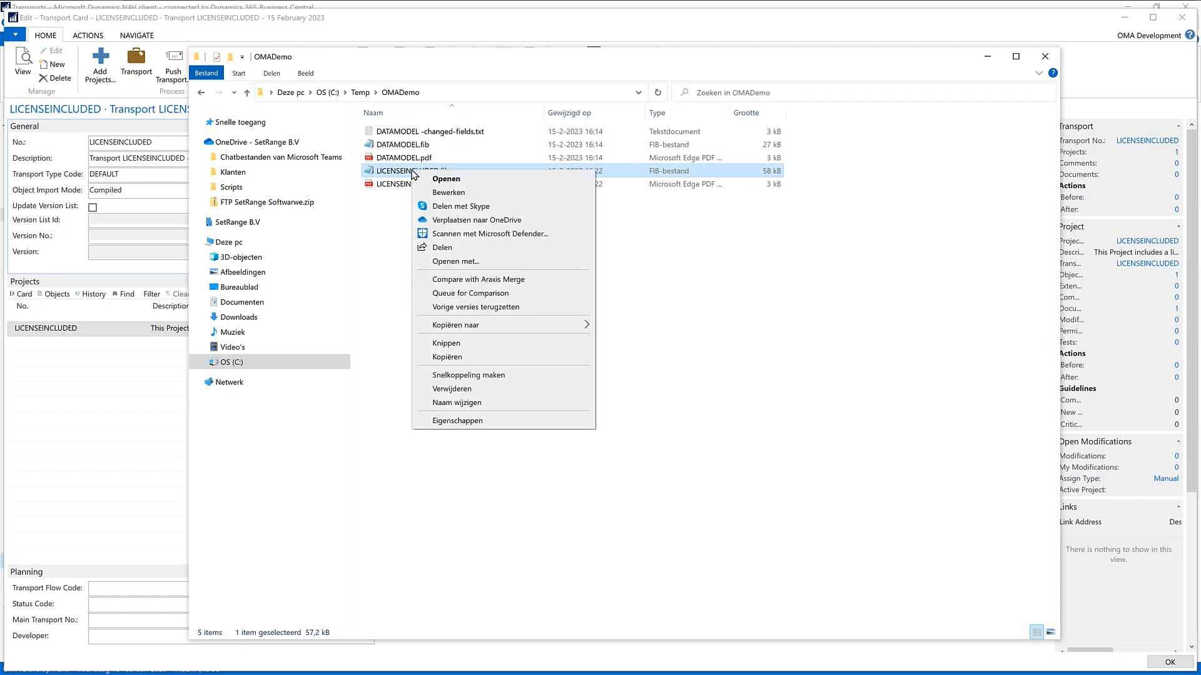
{"action": "left_click", "coordinate": [477, 262]}
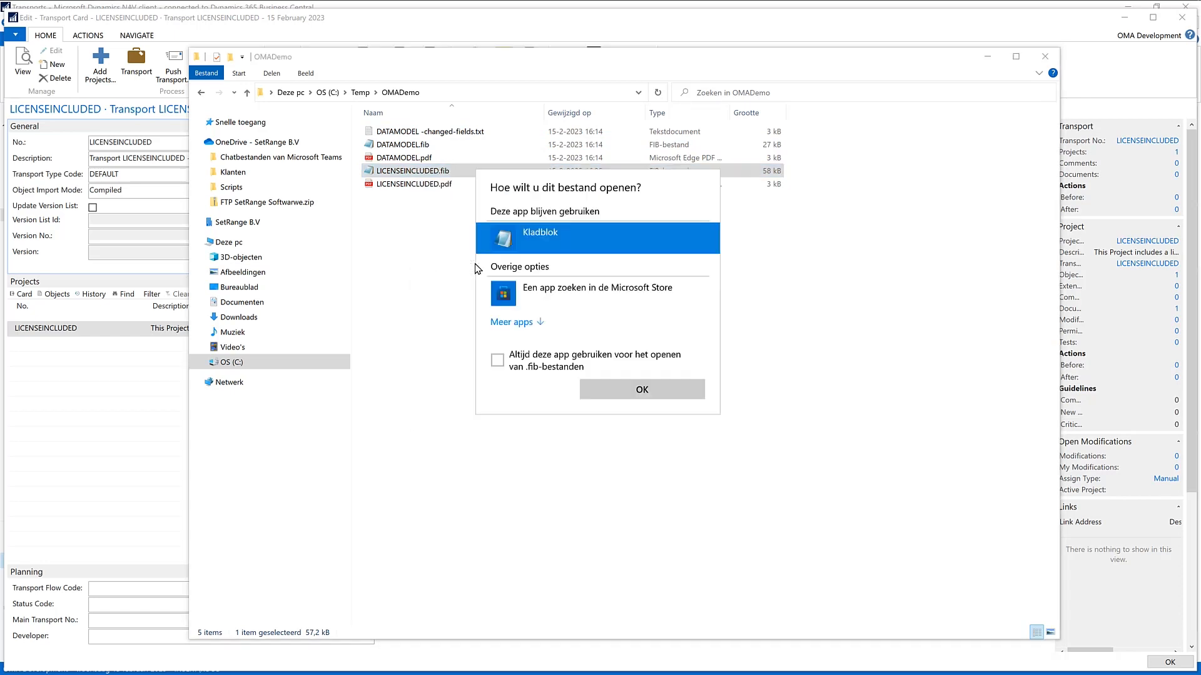
{"action": "left_click", "coordinate": [646, 390]}
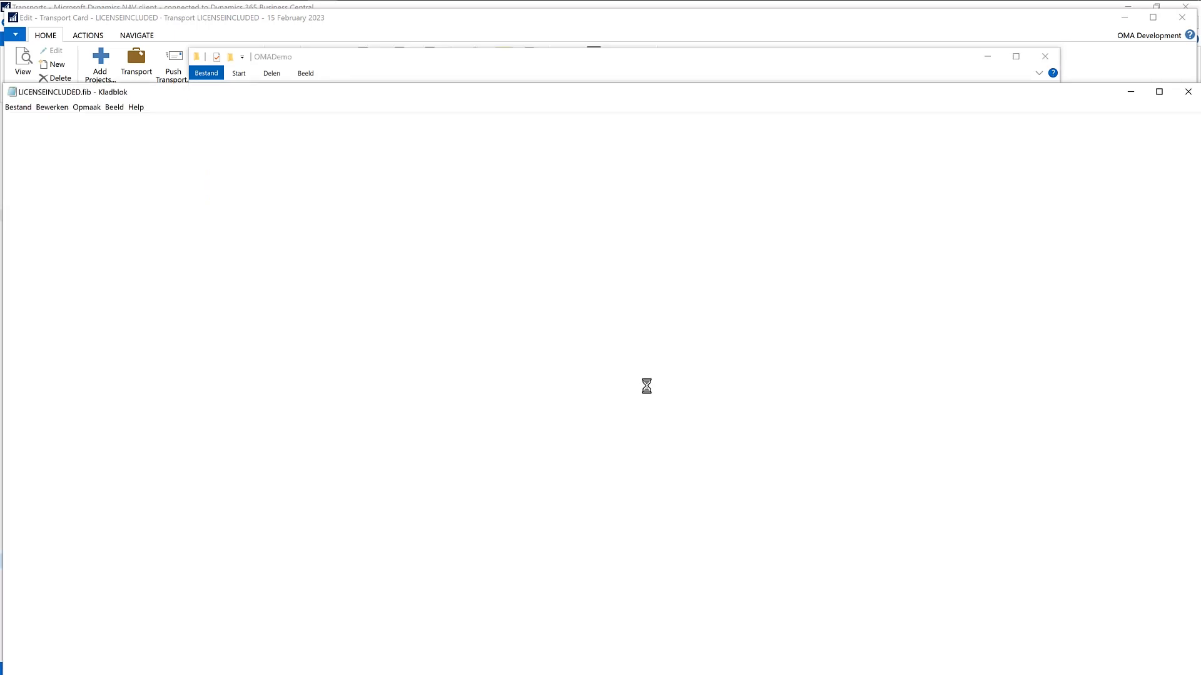
{"action": "scroll", "coordinate": [647, 386], "scroll_direction": "down", "scroll_amount": 10}
{"action": "scroll", "coordinate": [647, 386], "scroll_direction": "down", "scroll_amount": 15}
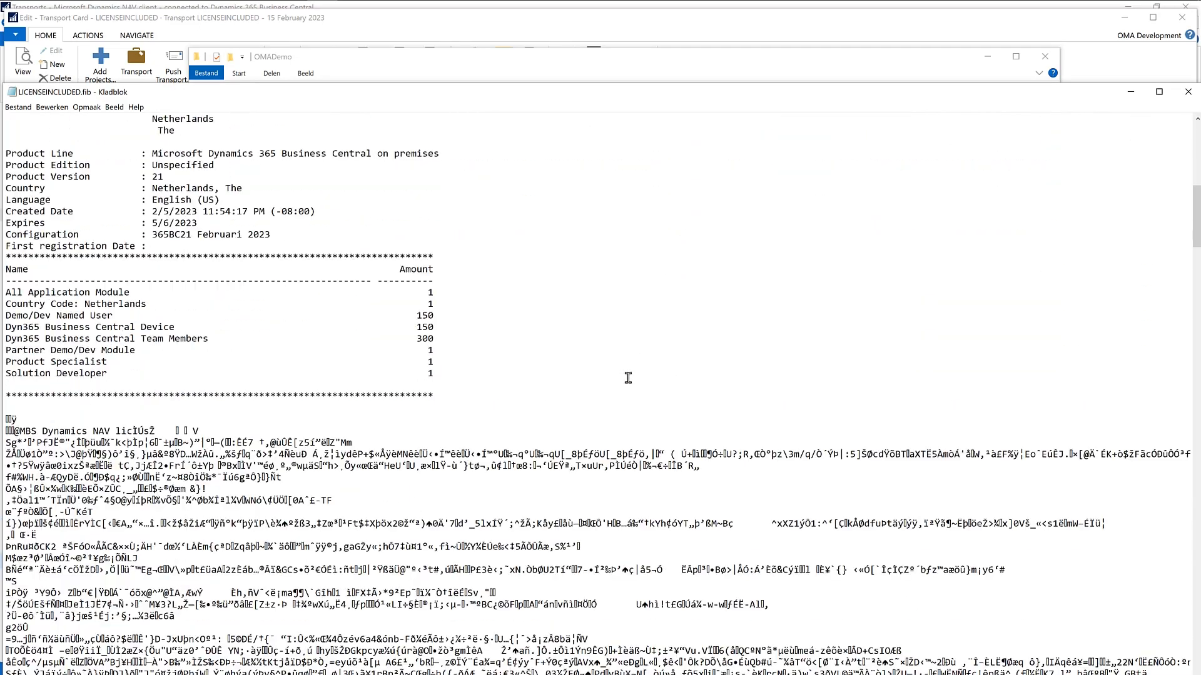
Step: Examine the encoded licence data following the licence summary in LICENSEINCLUDED.fib, marking part of the encoded text
{"action": "left_click_drag", "start_coordinate": [127, 165], "coordinate": [212, 382]}
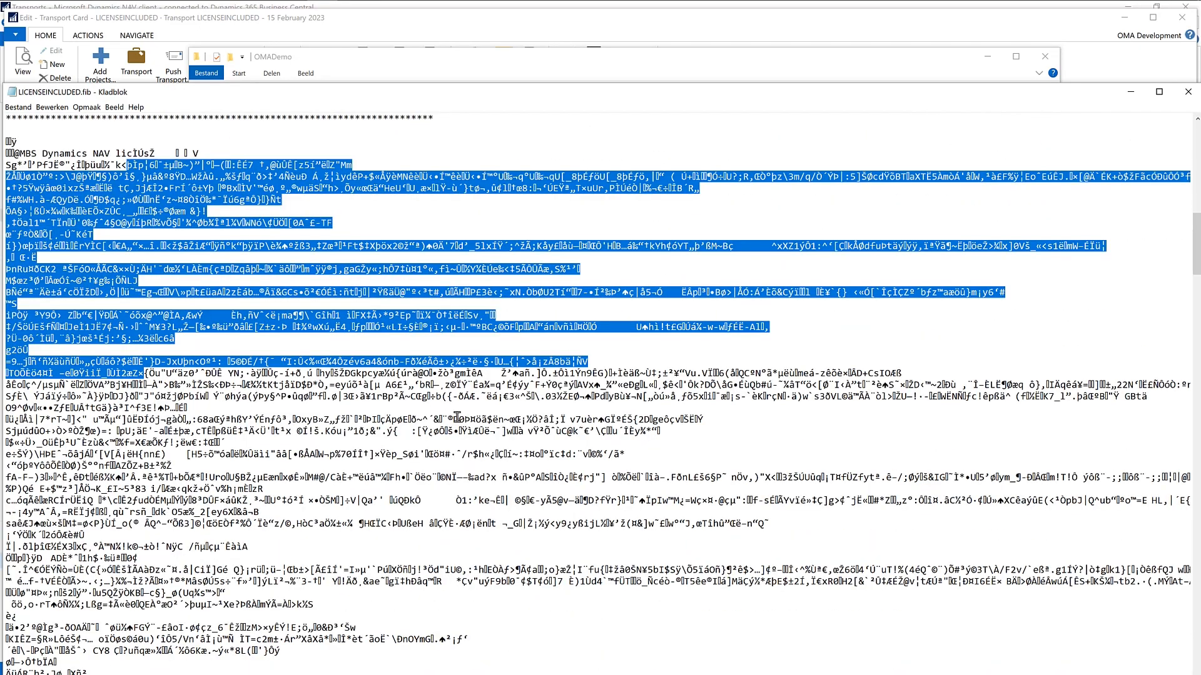
{"action": "scroll", "coordinate": [457, 418], "scroll_direction": "up", "scroll_amount": 15}
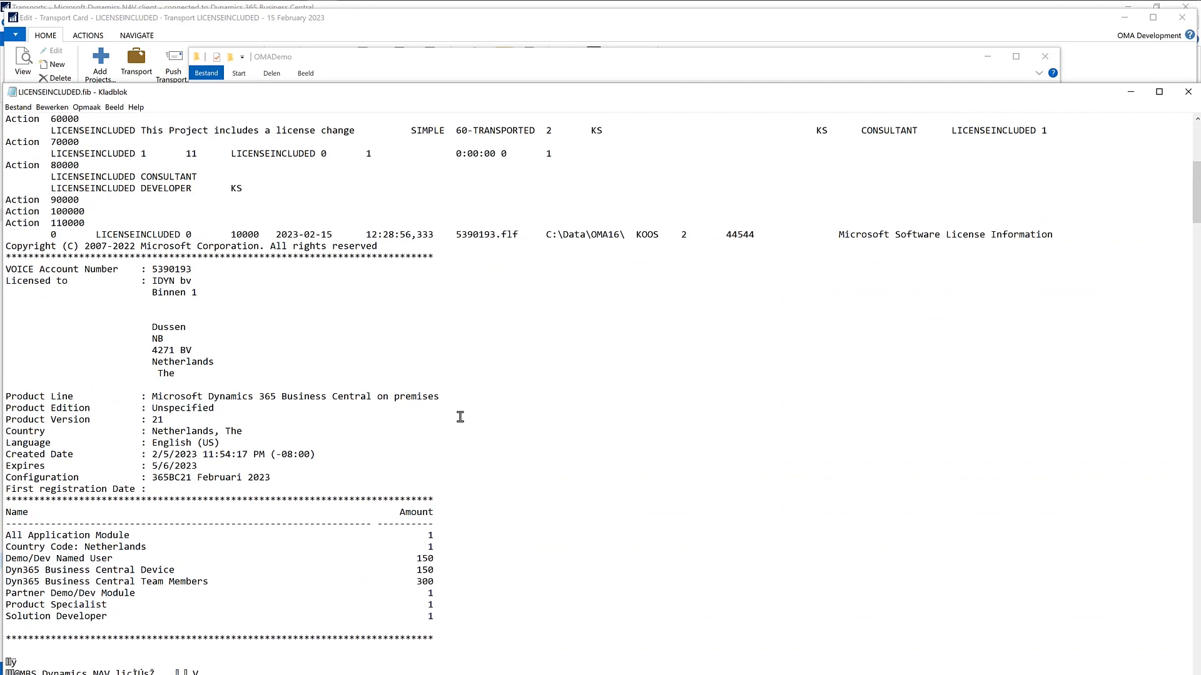
{"action": "scroll", "coordinate": [457, 417], "scroll_direction": "down", "scroll_amount": 6}
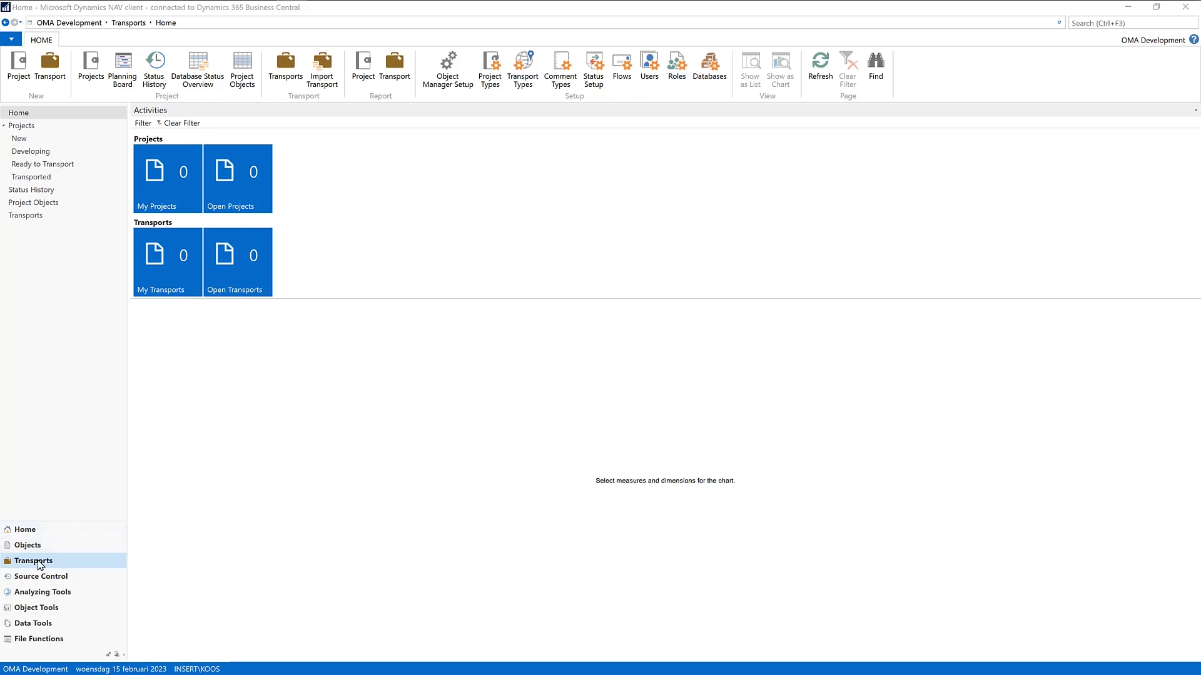
Step: Go to the Projects list under Transports, open the LICENSEINCLUDED project card and show its attached documents
{"action": "left_click", "coordinate": [39, 564]}
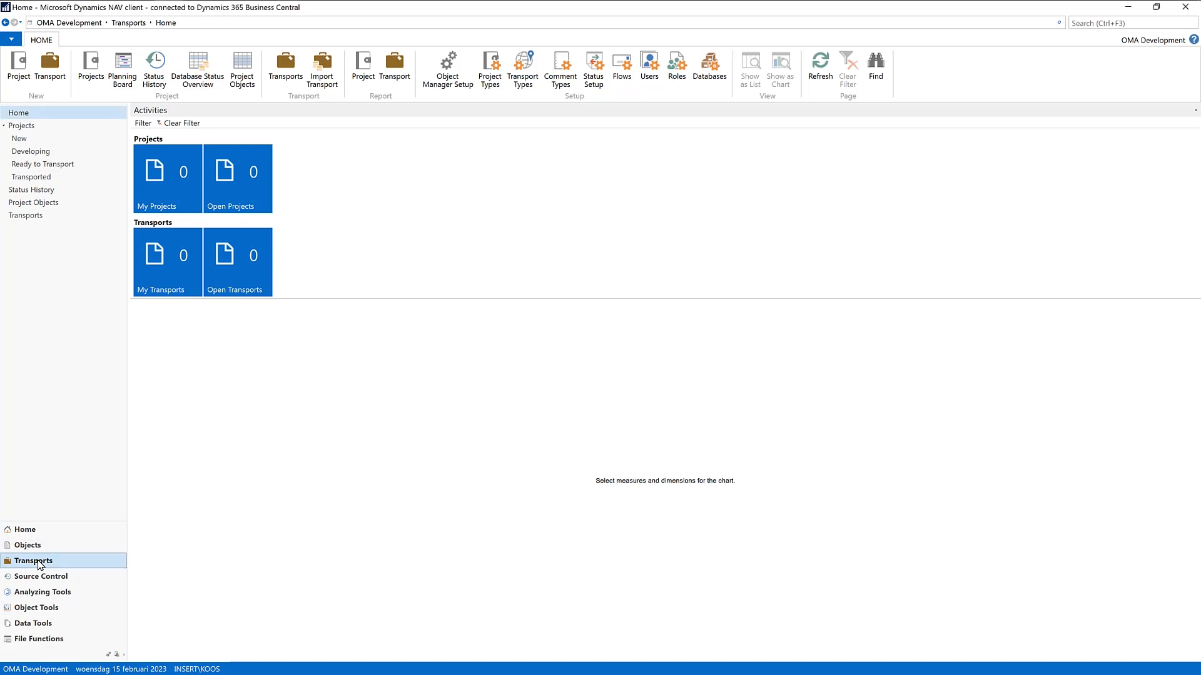
{"action": "left_click", "coordinate": [24, 126]}
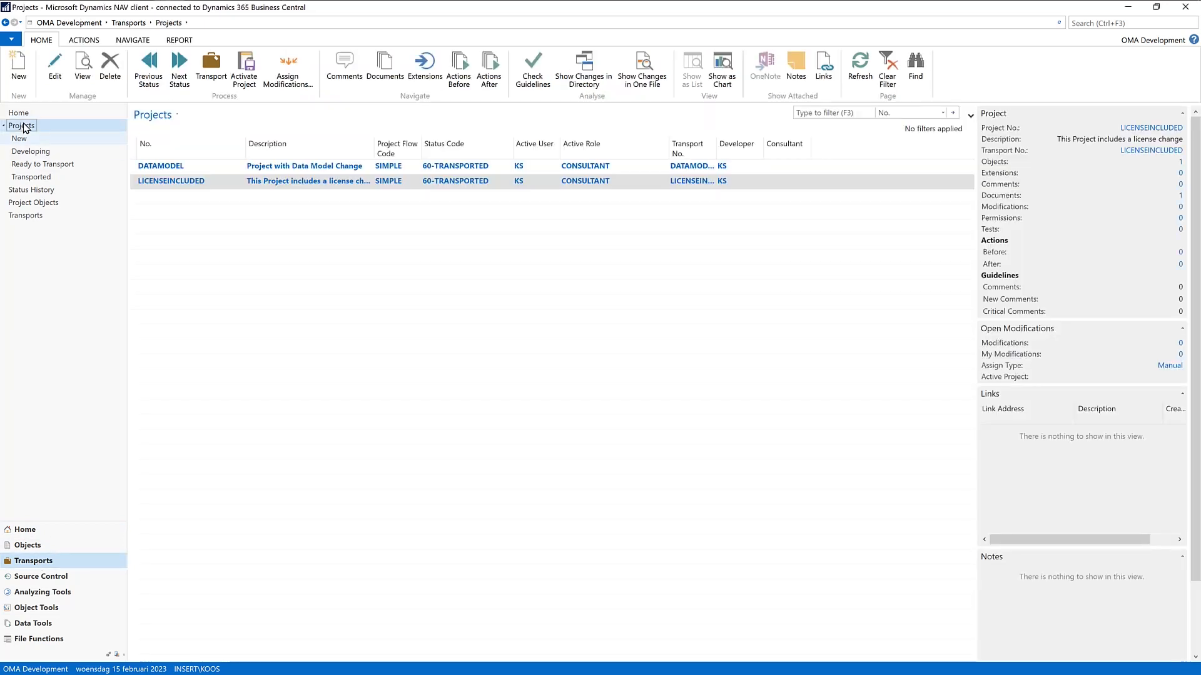
{"action": "double_click", "coordinate": [177, 182]}
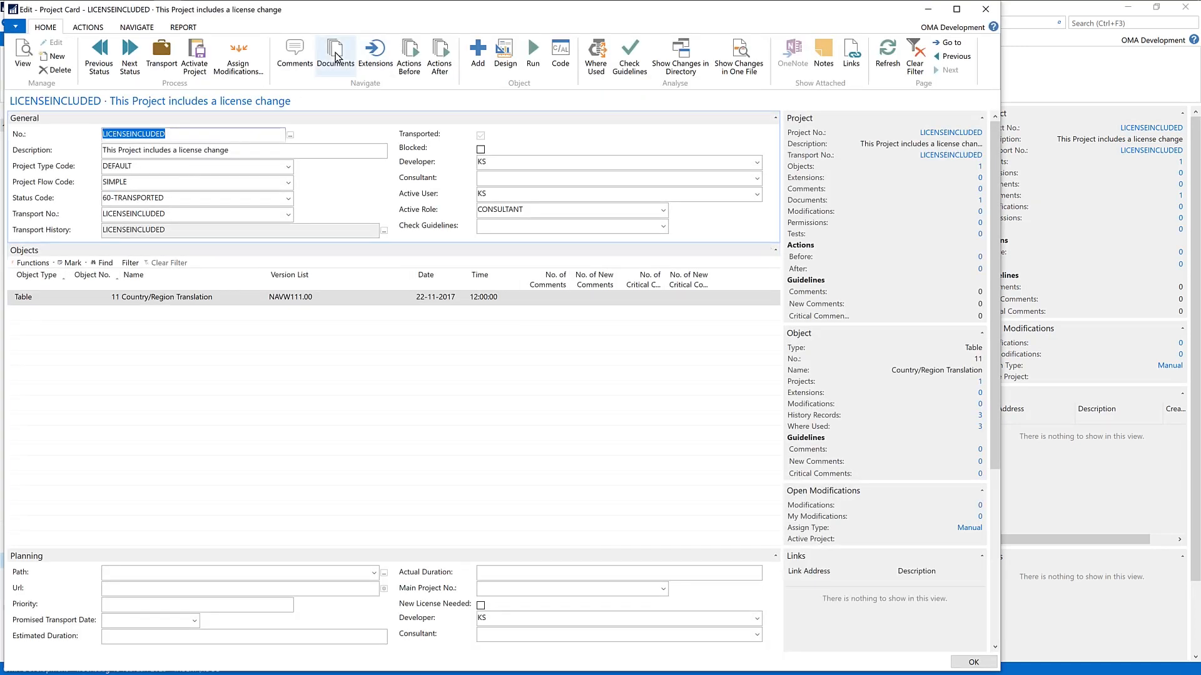
{"action": "left_click", "coordinate": [335, 57]}
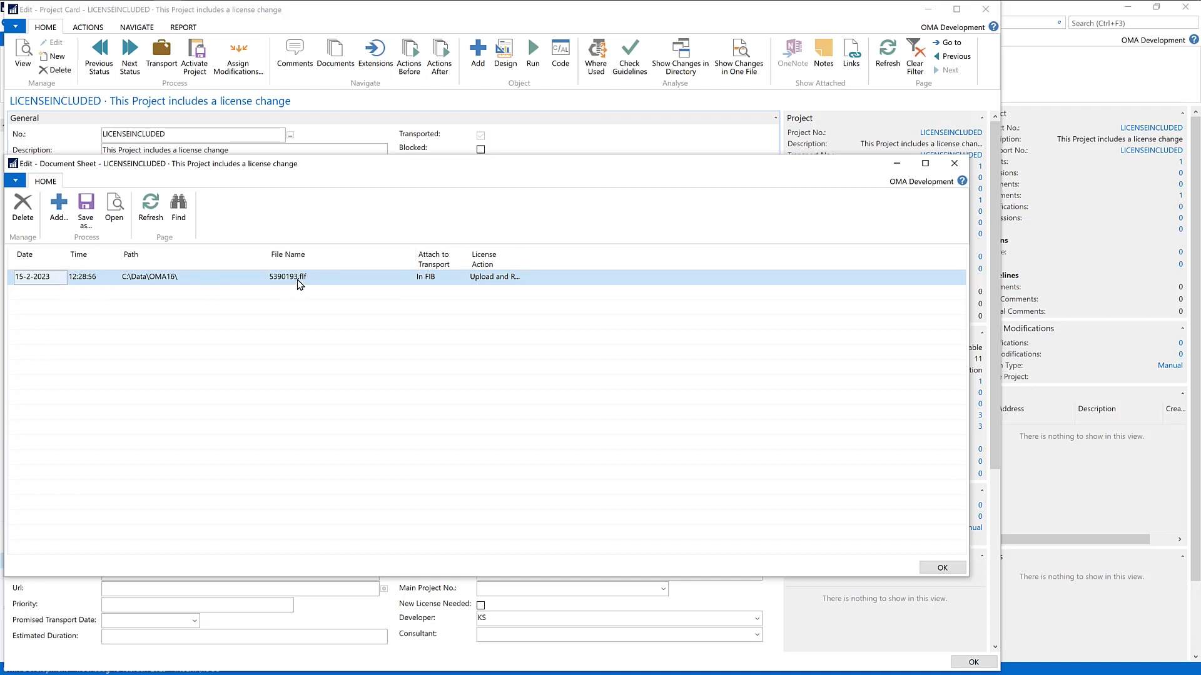
Step: Review the attached licence file's Attach to Transport and License Action options, keeping In FIB and Upload and Restart Service, and close the document sheet
{"action": "left_click", "coordinate": [437, 279]}
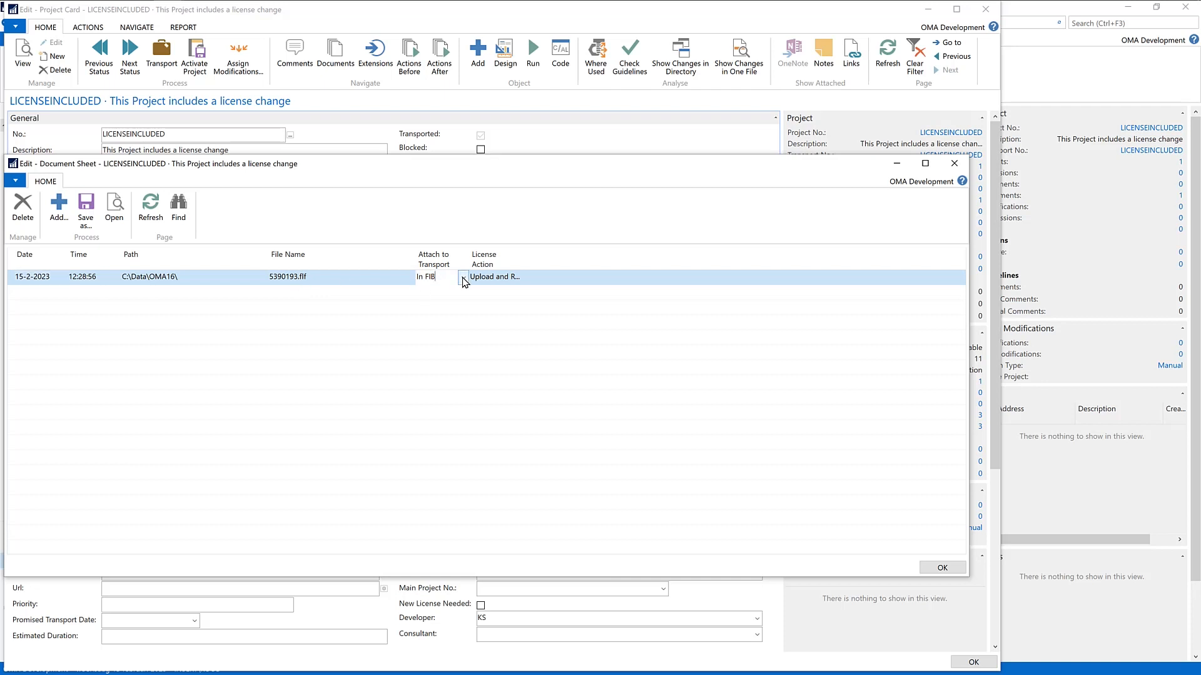
{"action": "left_click", "coordinate": [463, 278]}
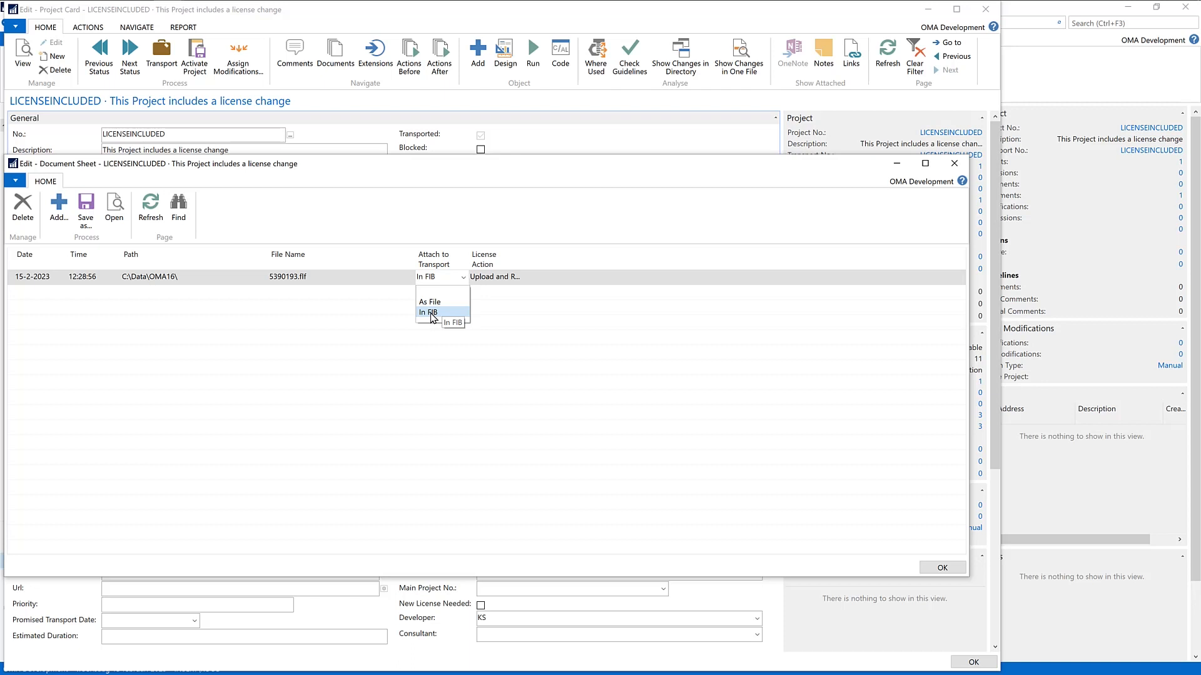
{"action": "left_click", "coordinate": [514, 277]}
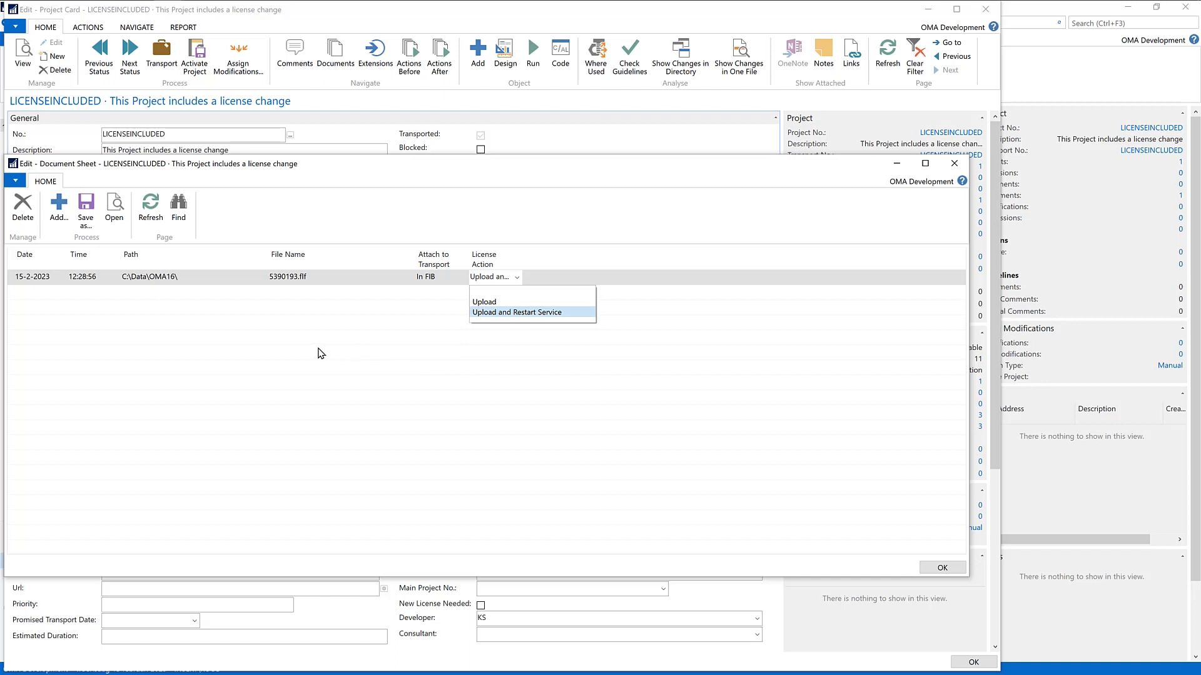
{"action": "key", "text": "Return"}
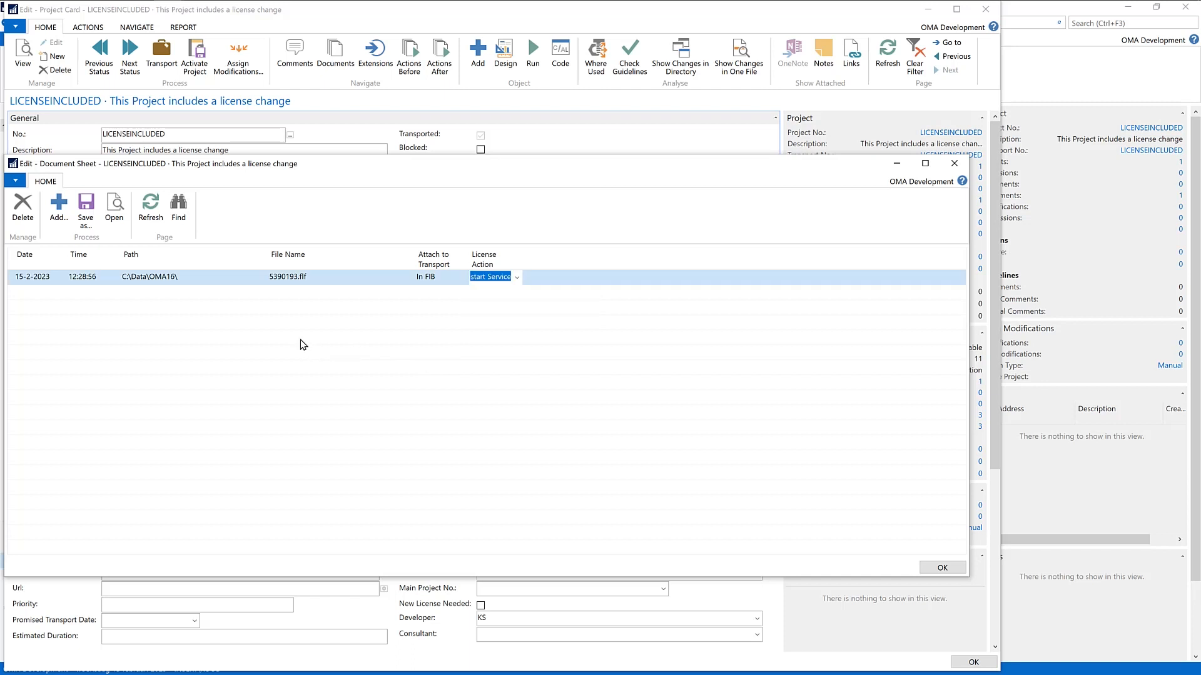
{"action": "key", "text": "Escape"}
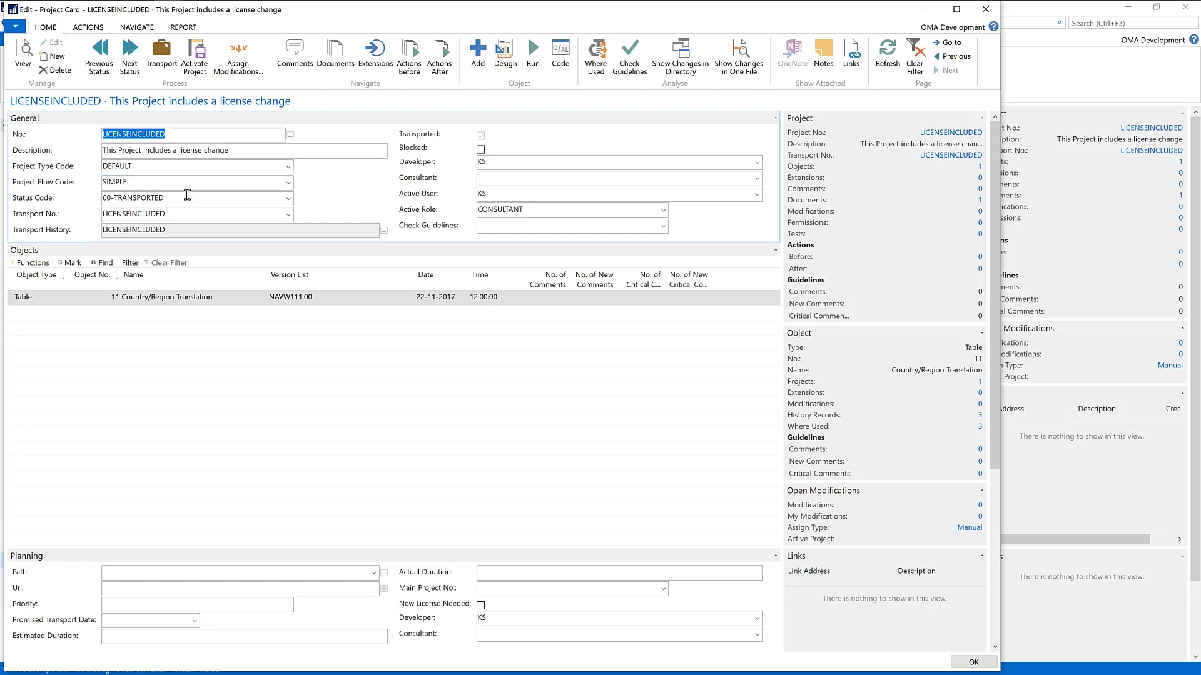
Step: Switch to the Whats New OMA16.docx document in Word and go to its Index page
{"action": "key", "text": "alt+Tab"}
{"action": "key", "text": "alt+Tab"}
{"action": "key", "text": "alt+Tab"}
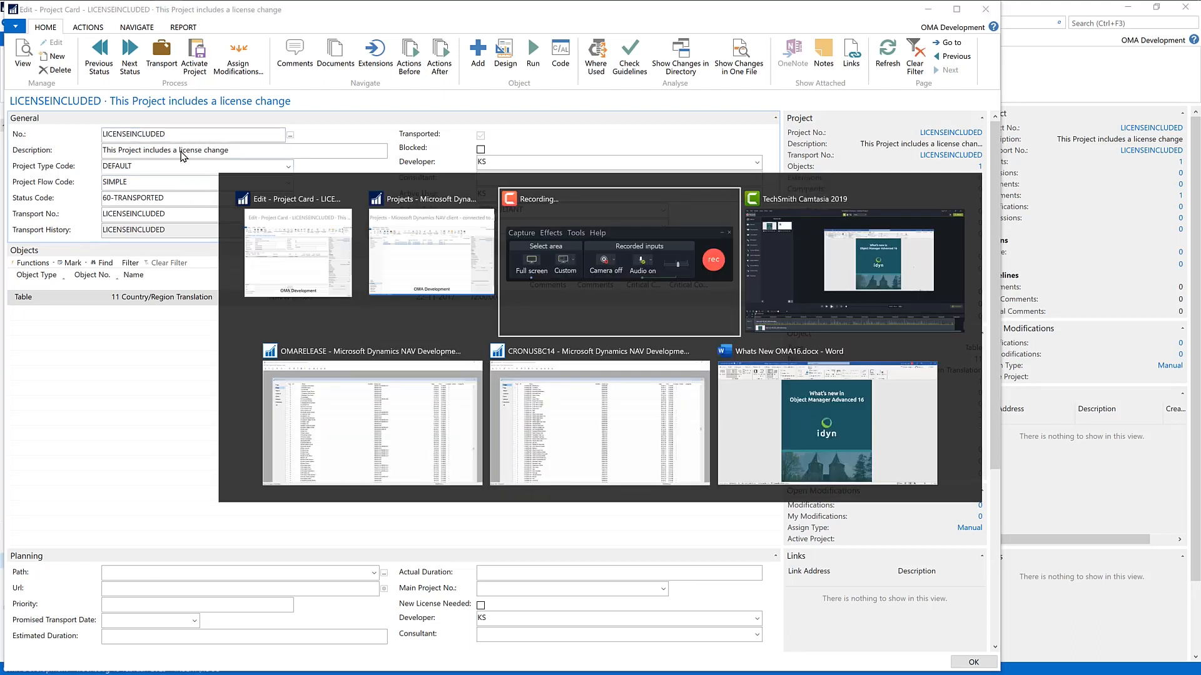
{"action": "key", "text": "alt+Tab"}
{"action": "key", "text": "alt+Tab"}
{"action": "key", "text": "alt+Tab"}
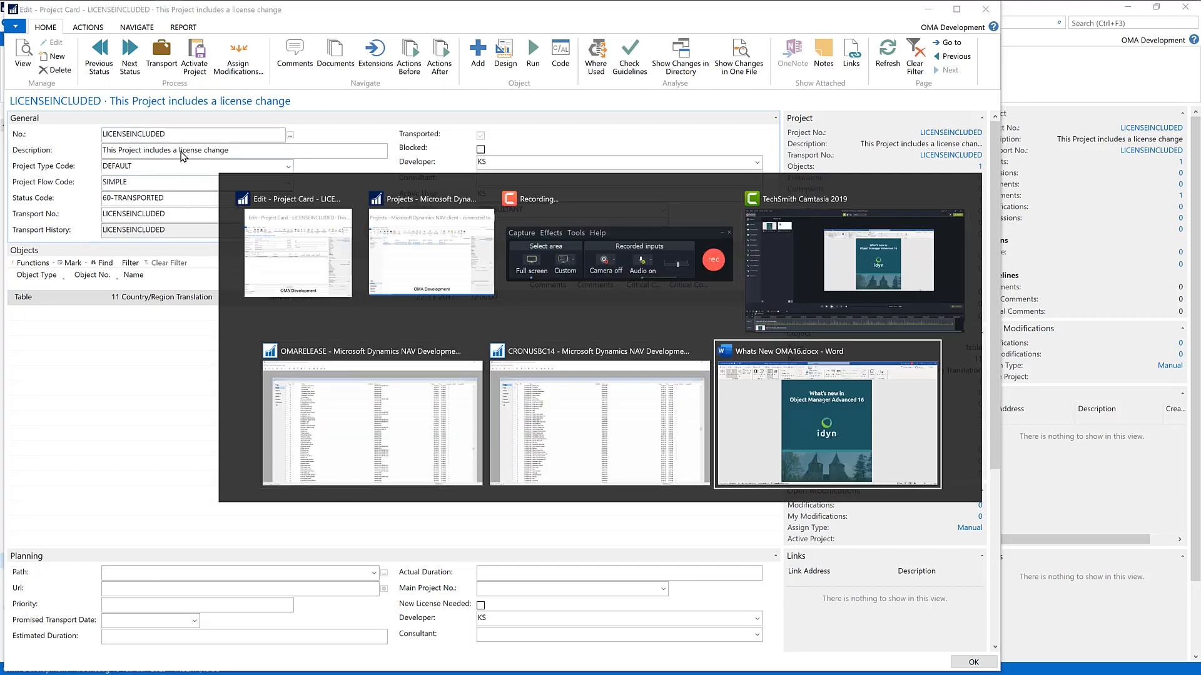
{"action": "scroll", "coordinate": [588, 306], "scroll_direction": "down", "scroll_amount": 6}
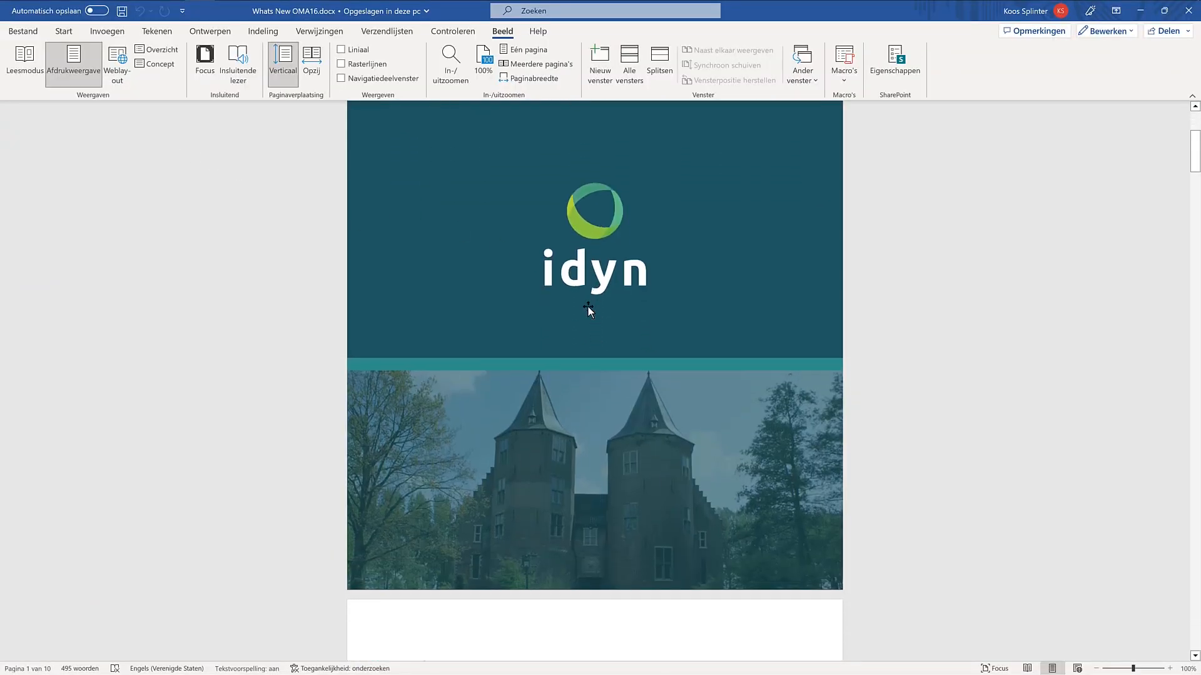
{"action": "scroll", "coordinate": [588, 307], "scroll_direction": "down", "scroll_amount": 3}
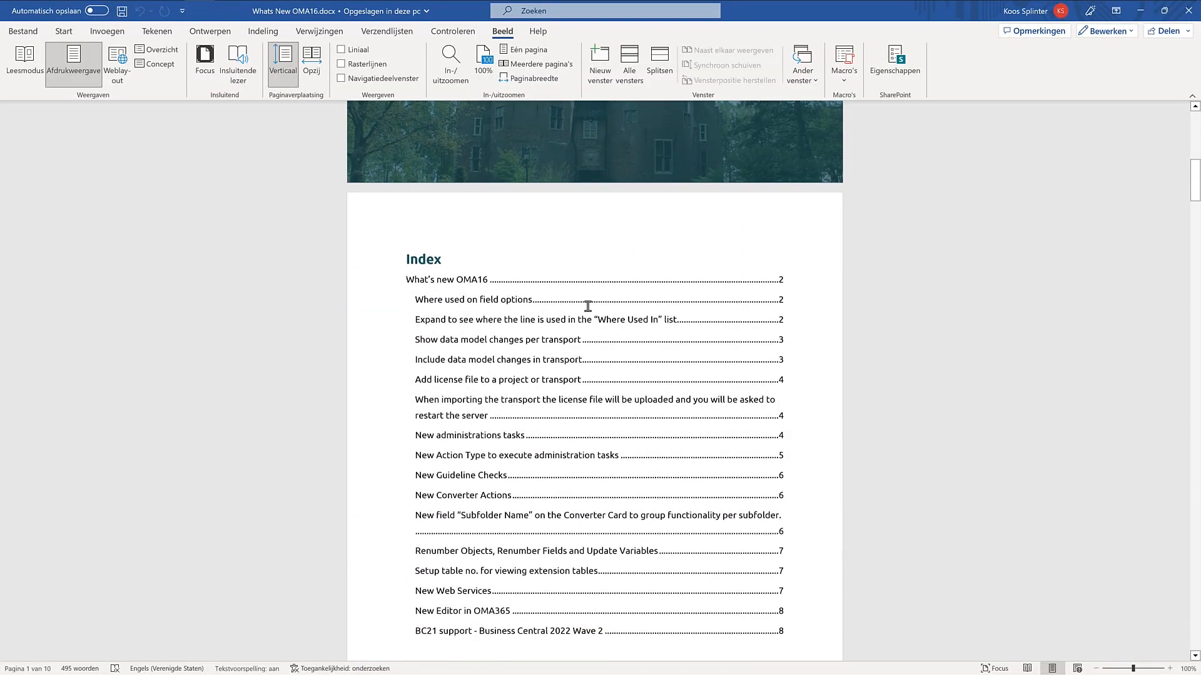
Step: Look through the What's new OMA16 document from the Index to the New Guideline Checks section
{"action": "left_click", "coordinate": [588, 307]}
{"action": "scroll", "coordinate": [588, 306], "scroll_direction": "down", "scroll_amount": 5}
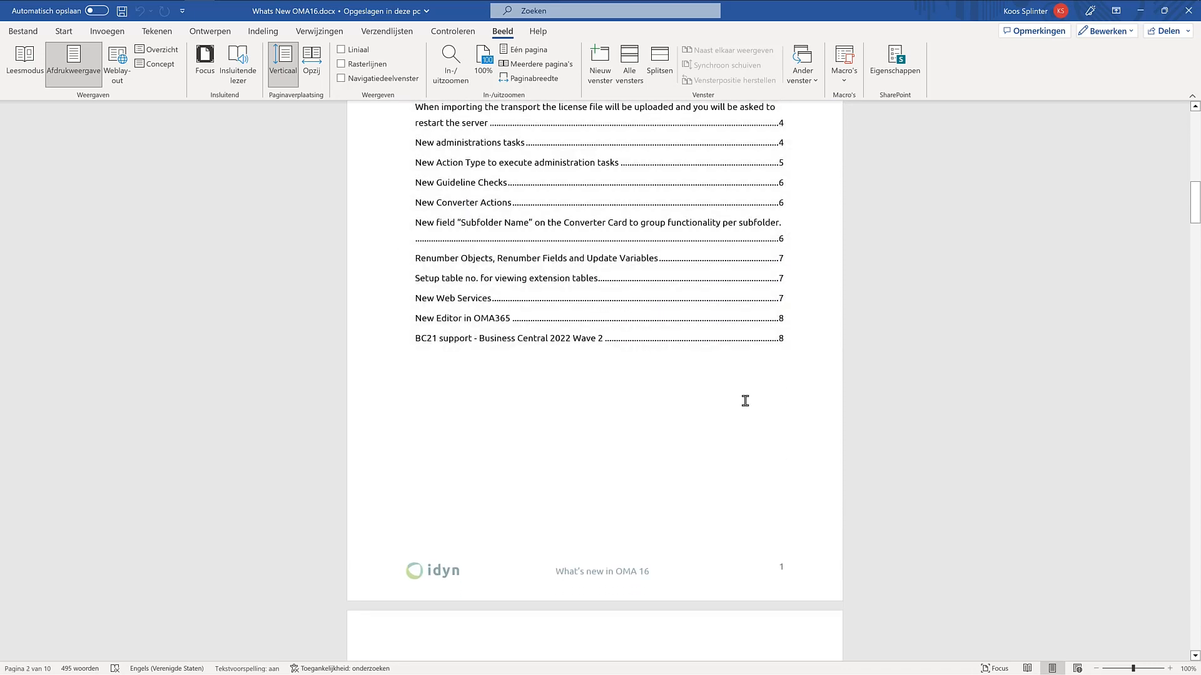
{"action": "scroll", "coordinate": [754, 407], "scroll_direction": "down", "scroll_amount": 3}
{"action": "scroll", "coordinate": [757, 410], "scroll_direction": "down", "scroll_amount": 14}
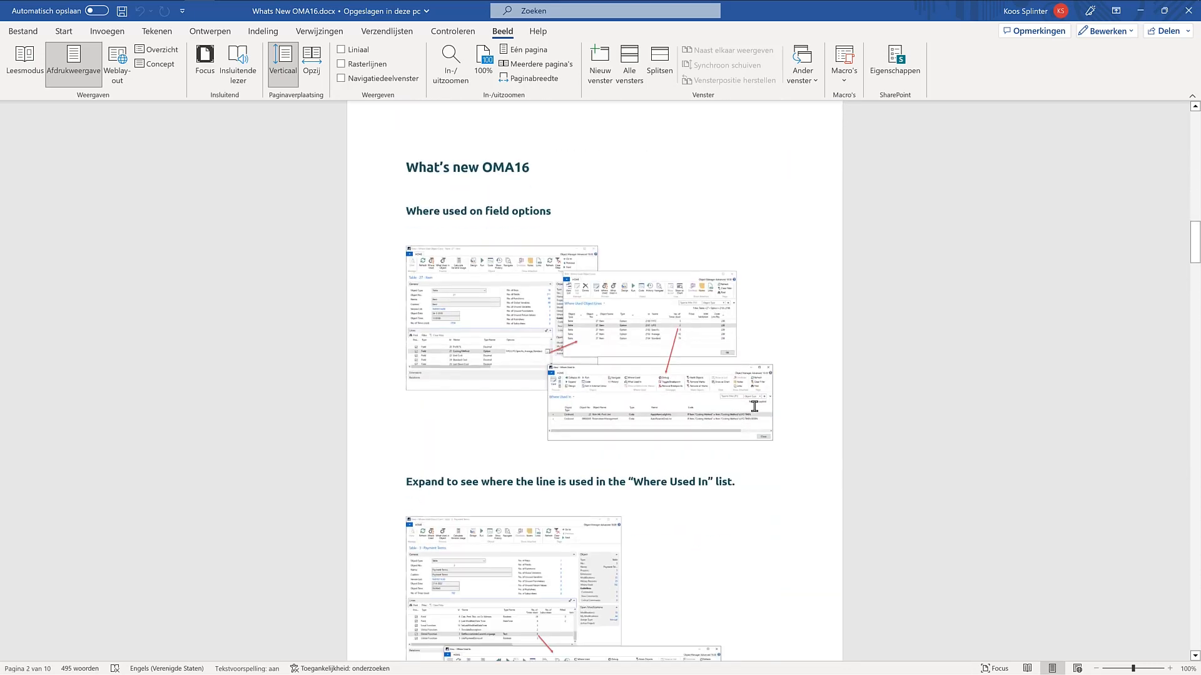
{"action": "scroll", "coordinate": [763, 388], "scroll_direction": "down", "scroll_amount": 17}
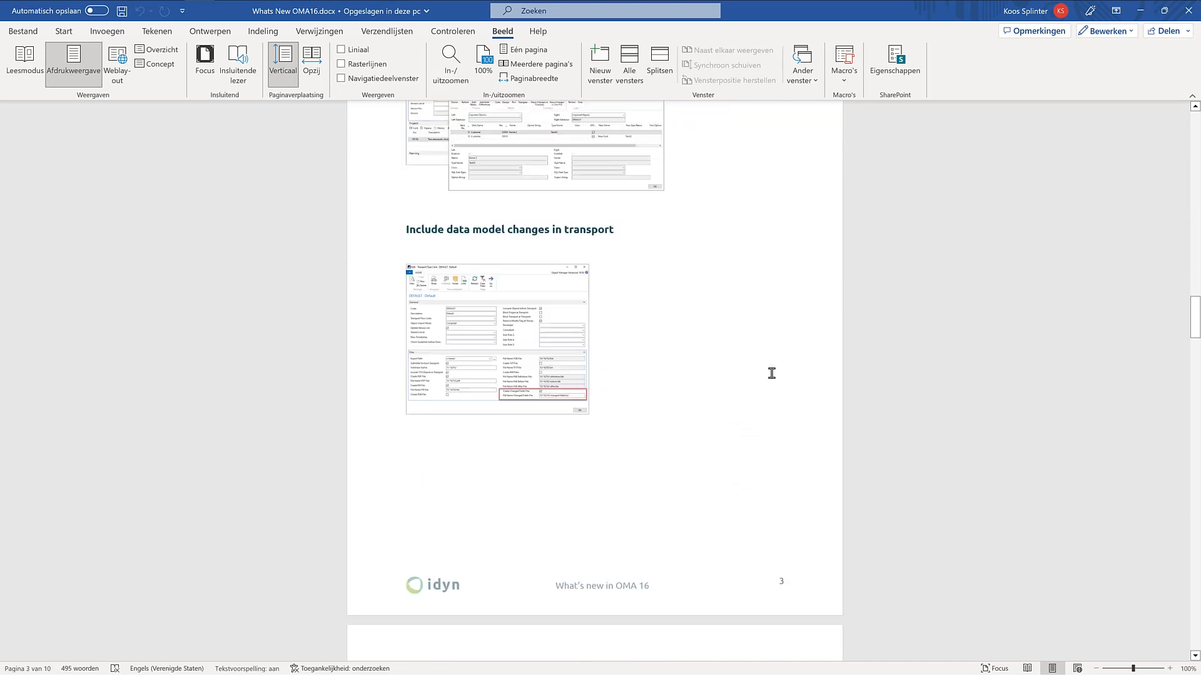
{"action": "scroll", "coordinate": [771, 374], "scroll_direction": "down", "scroll_amount": 14}
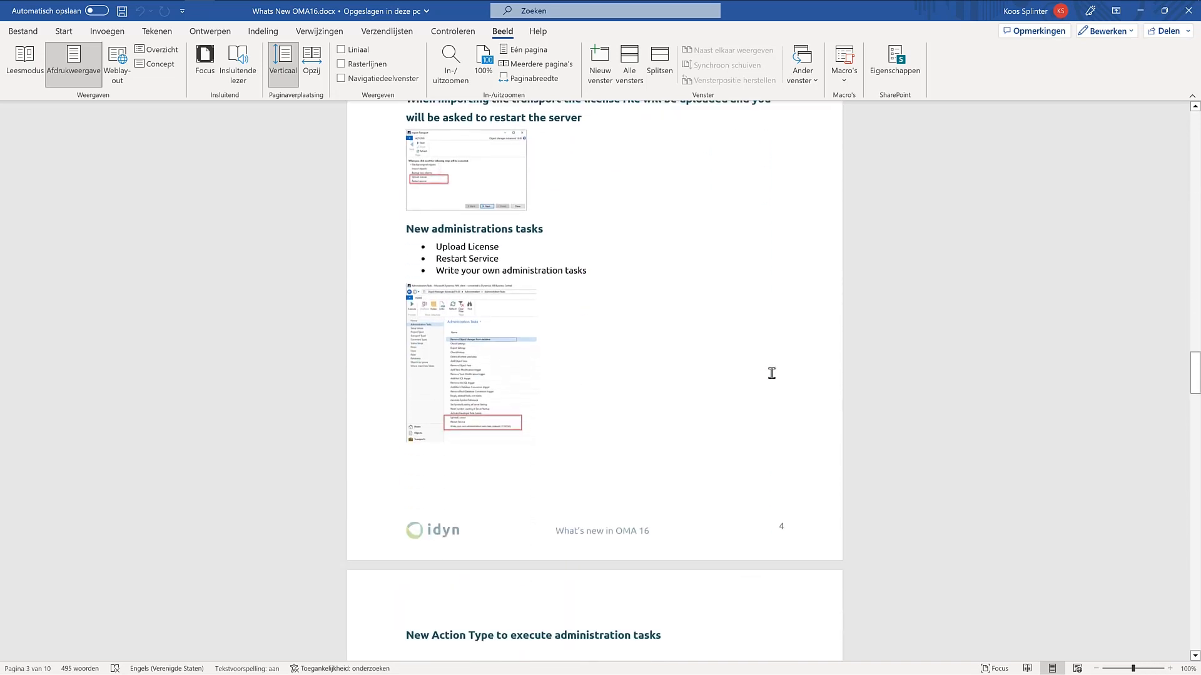
{"action": "scroll", "coordinate": [771, 374], "scroll_direction": "down", "scroll_amount": 7}
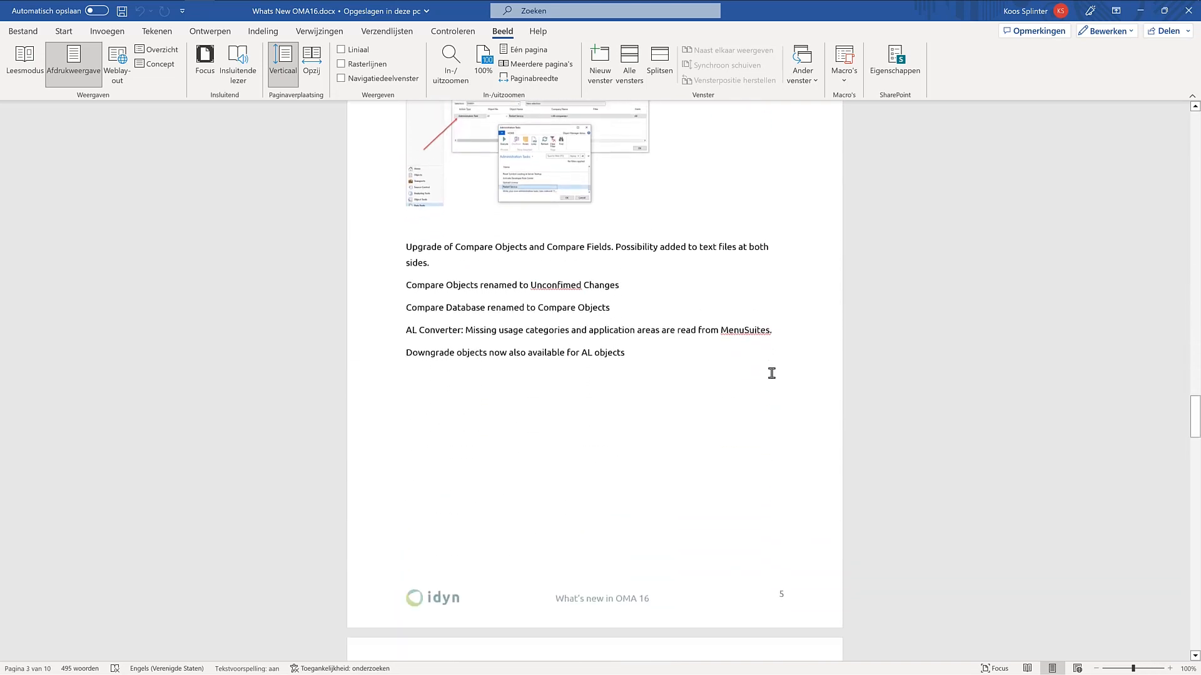
{"action": "scroll", "coordinate": [772, 374], "scroll_direction": "down", "scroll_amount": 6}
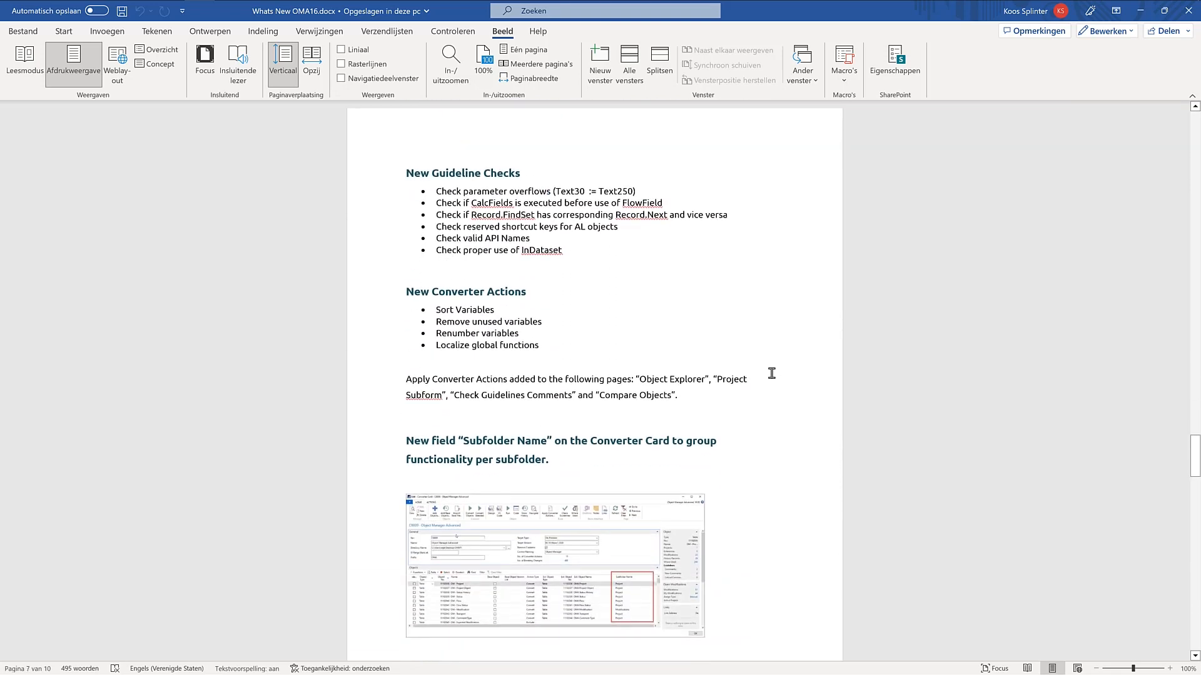
Step: Mark the parameter overflow and FlowField checks in turn under New Guideline Checks, then clear the text selection
{"action": "left_click_drag", "start_coordinate": [546, 193], "coordinate": [638, 192]}
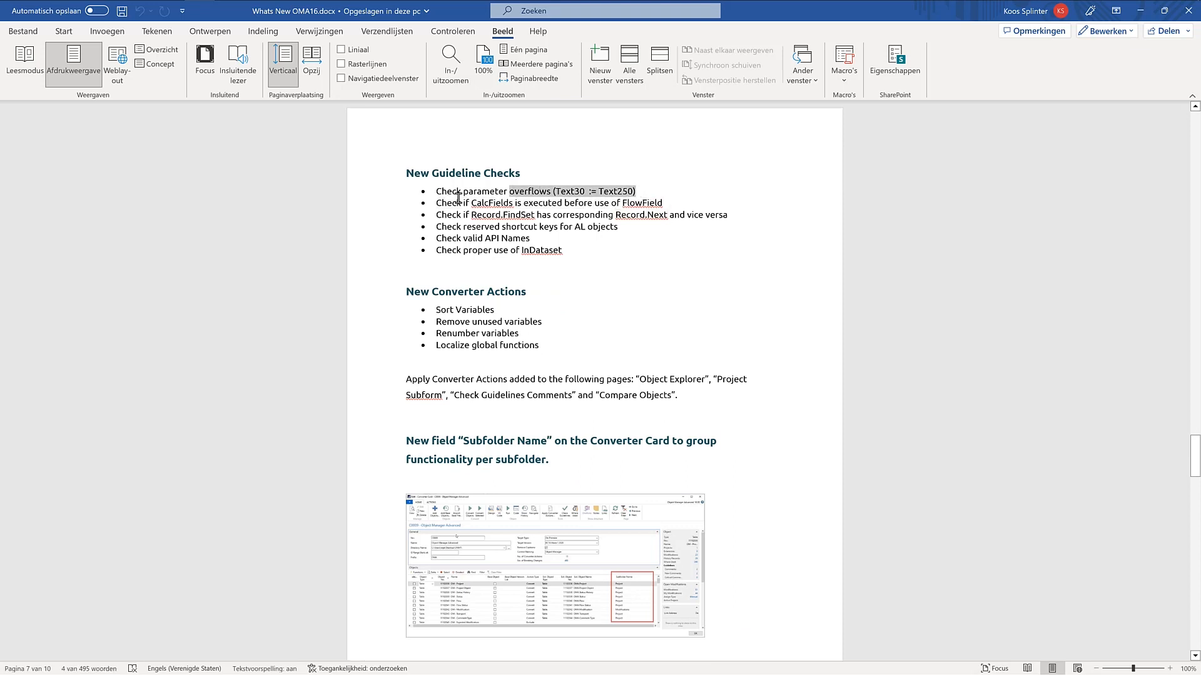
{"action": "left_click_drag", "start_coordinate": [458, 200], "coordinate": [517, 196]}
{"action": "left_click_drag", "start_coordinate": [611, 203], "coordinate": [650, 202]}
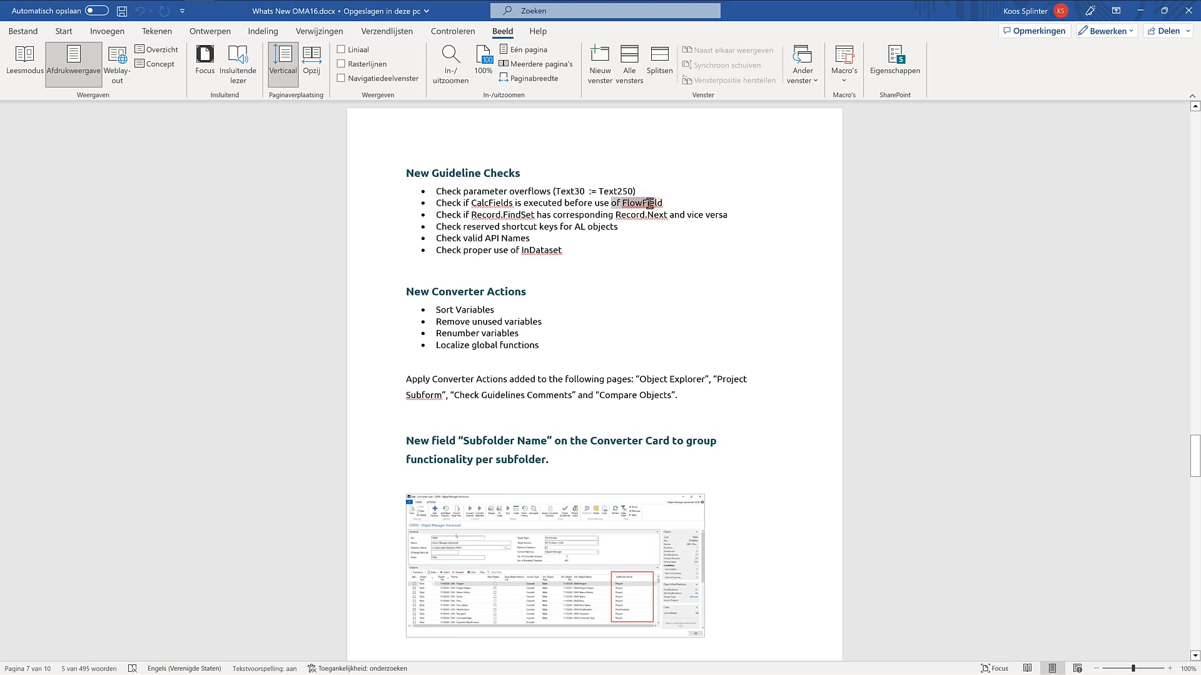
{"action": "left_click", "coordinate": [644, 312]}
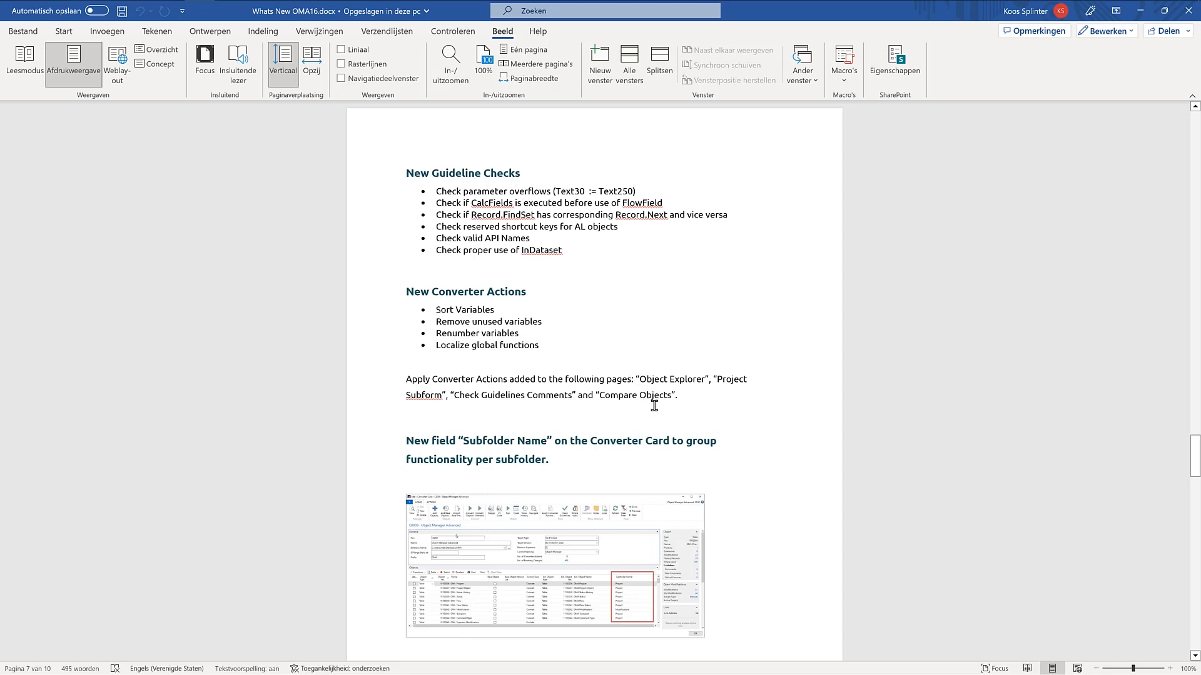
Step: Look through the rest of the document from New Converter Actions to the closing training and sales contact page
{"action": "scroll", "coordinate": [657, 409], "scroll_direction": "down", "scroll_amount": 1}
{"action": "scroll", "coordinate": [656, 408], "scroll_direction": "down", "scroll_amount": 3}
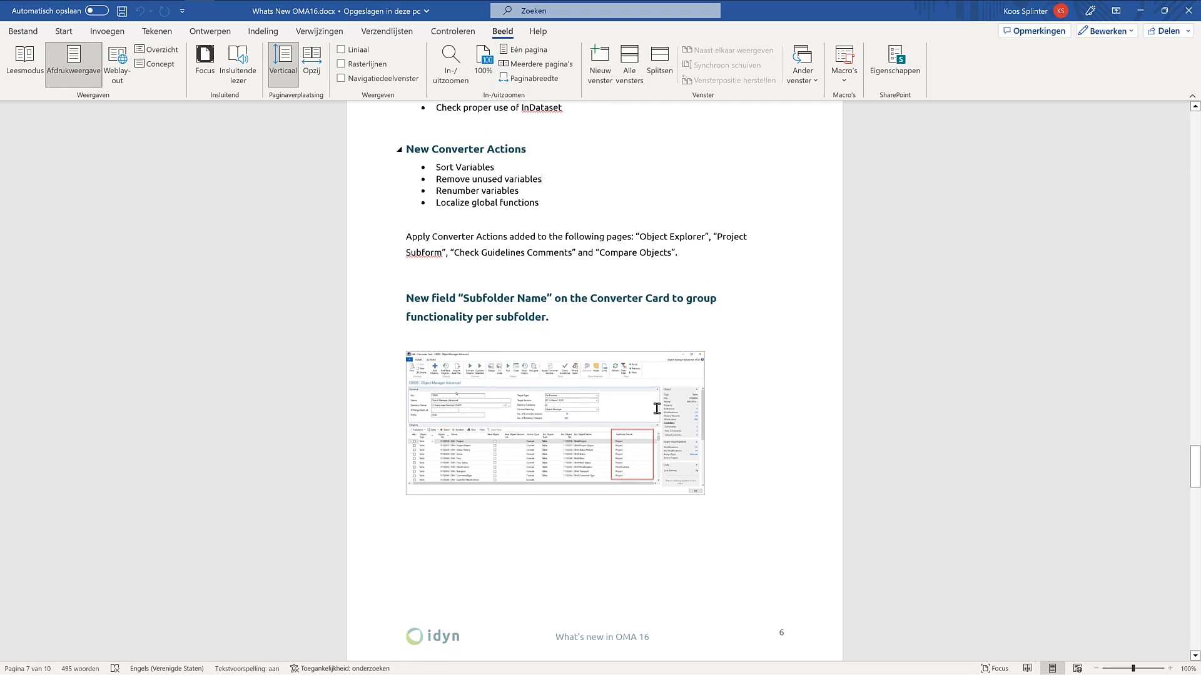
{"action": "scroll", "coordinate": [657, 408], "scroll_direction": "down", "scroll_amount": 5}
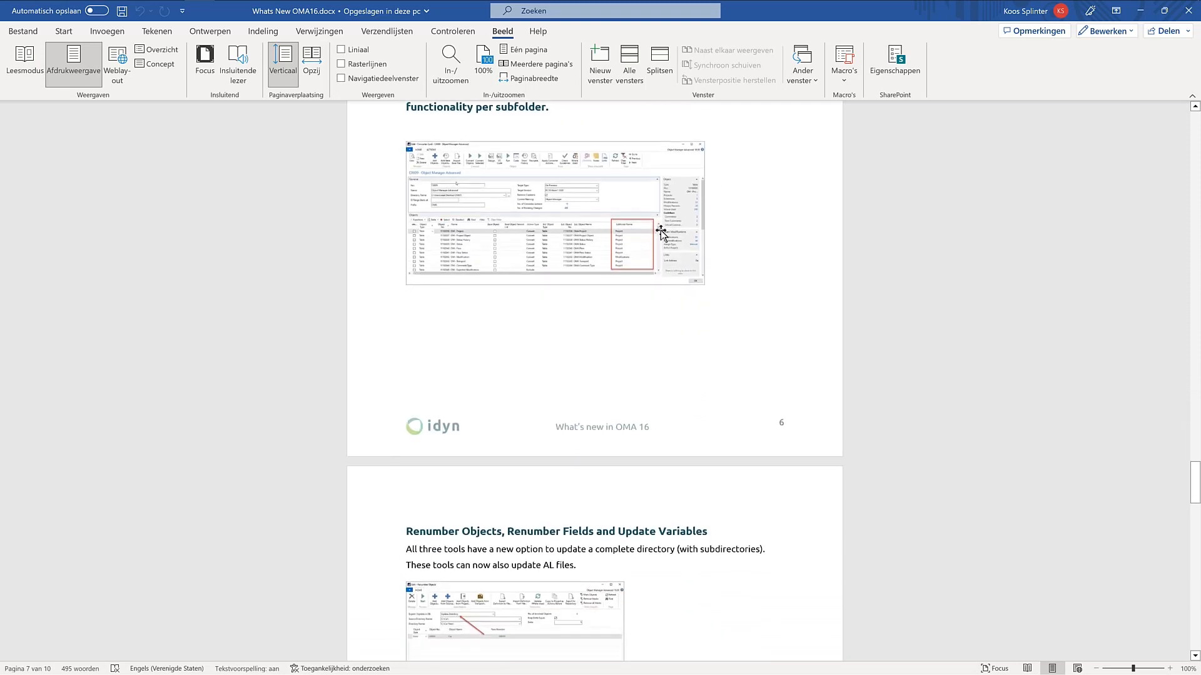
{"action": "scroll", "coordinate": [662, 209], "scroll_direction": "down", "scroll_amount": 20}
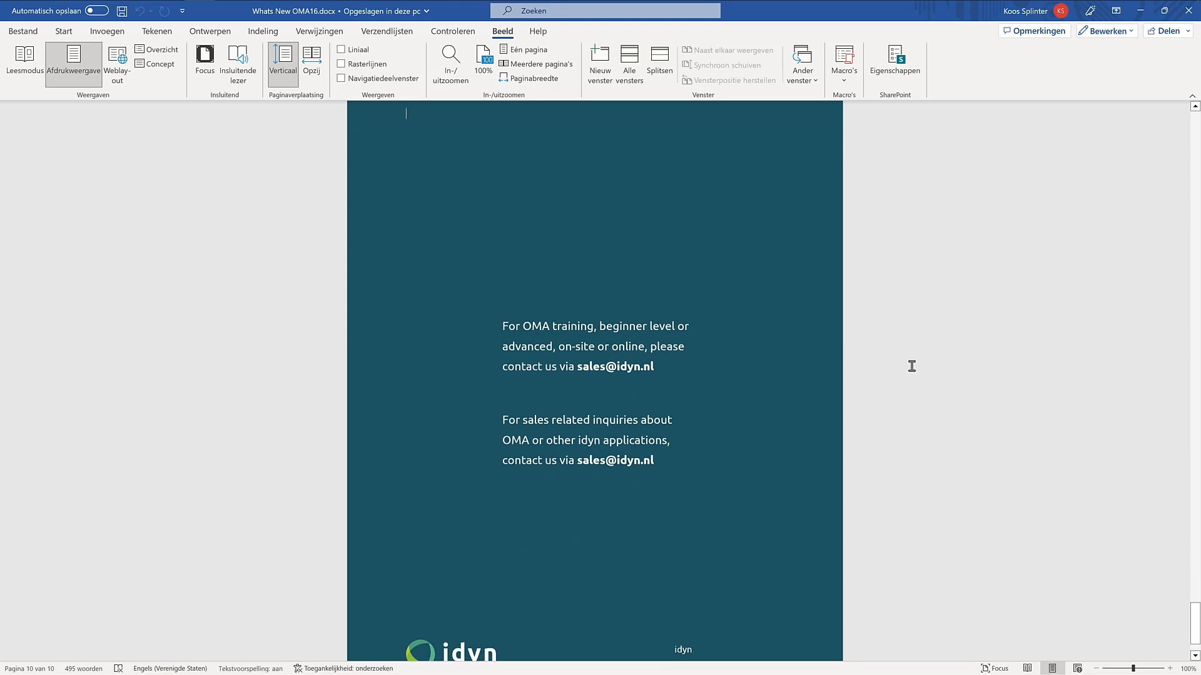
{"action": "scroll", "coordinate": [909, 347], "scroll_direction": "down", "scroll_amount": 1}
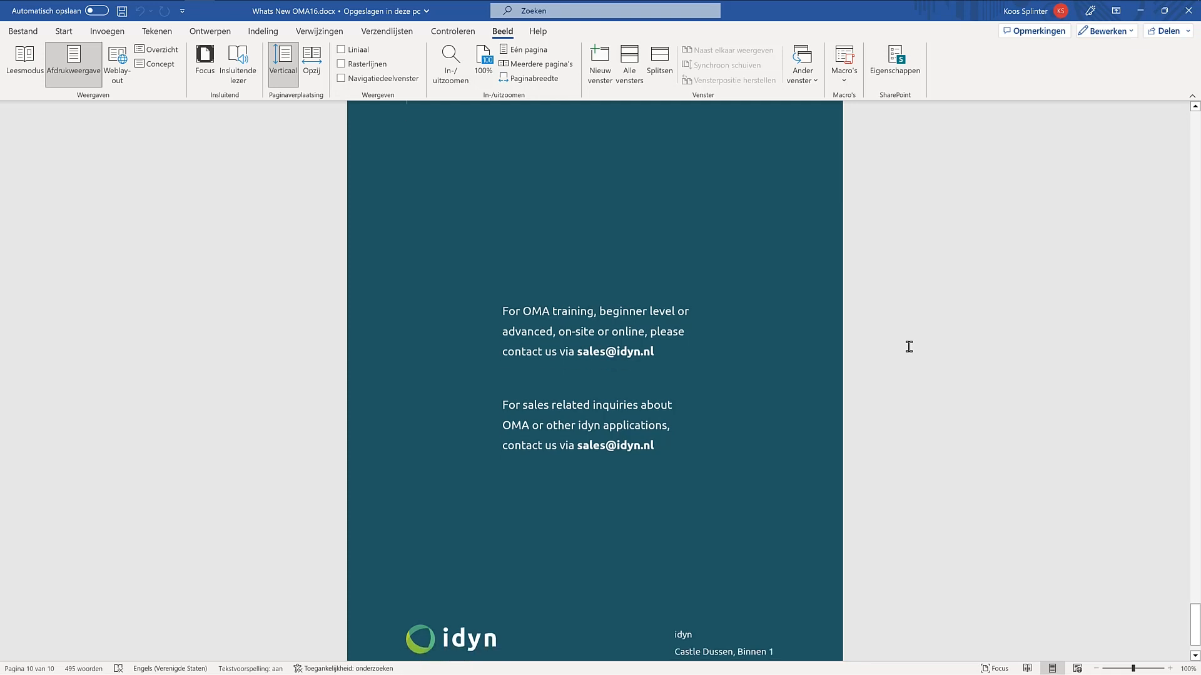